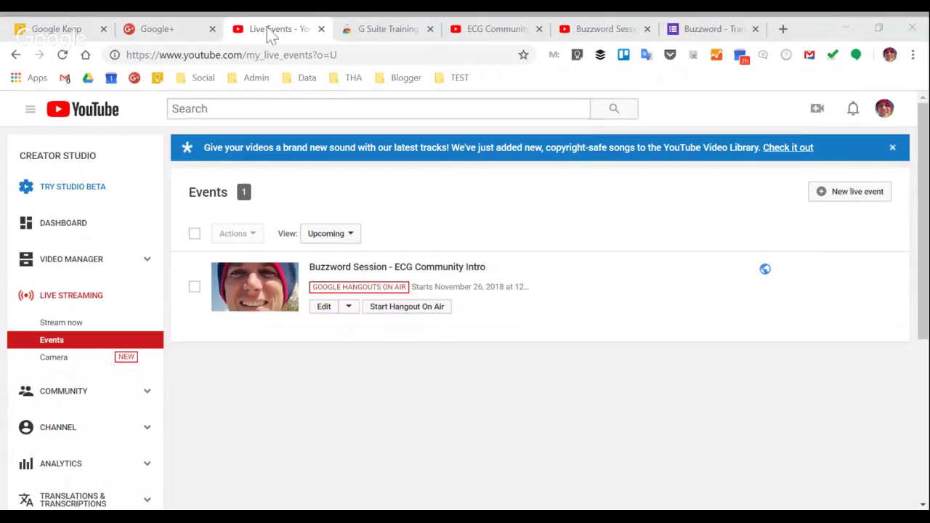
# Switch to Google+ and open the Communities page
pyautogui.click(155, 32)
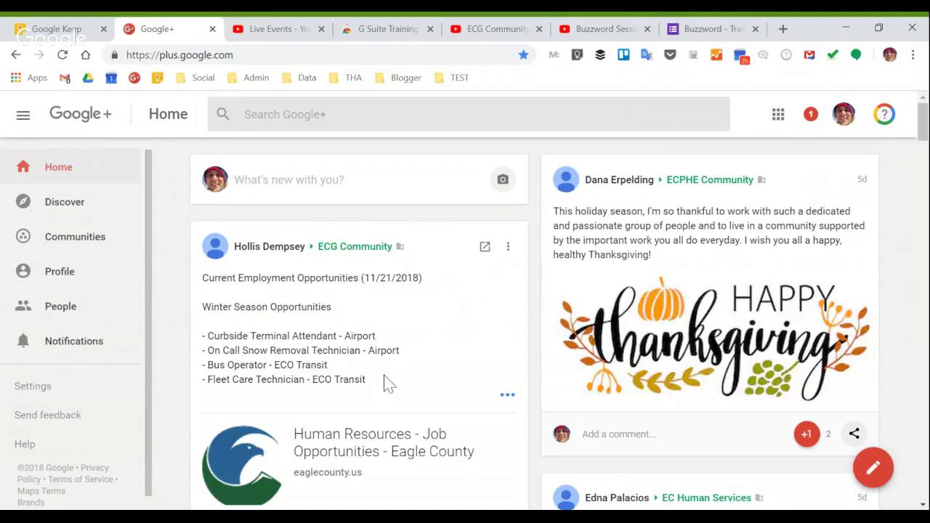
pyautogui.click(102, 256)
pyautogui.click(77, 246)
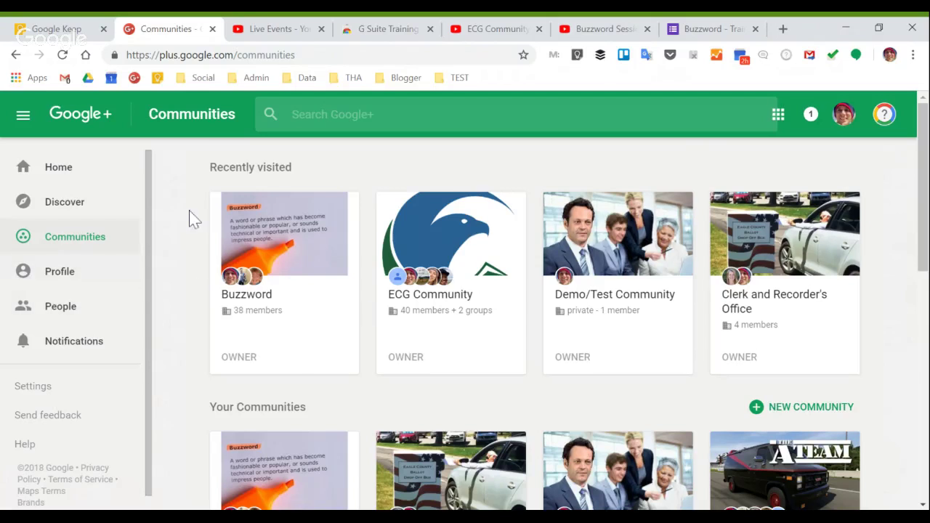
# Look through the list of your communities and open ECG Community
pyautogui.scroll(-1, 425, 388)
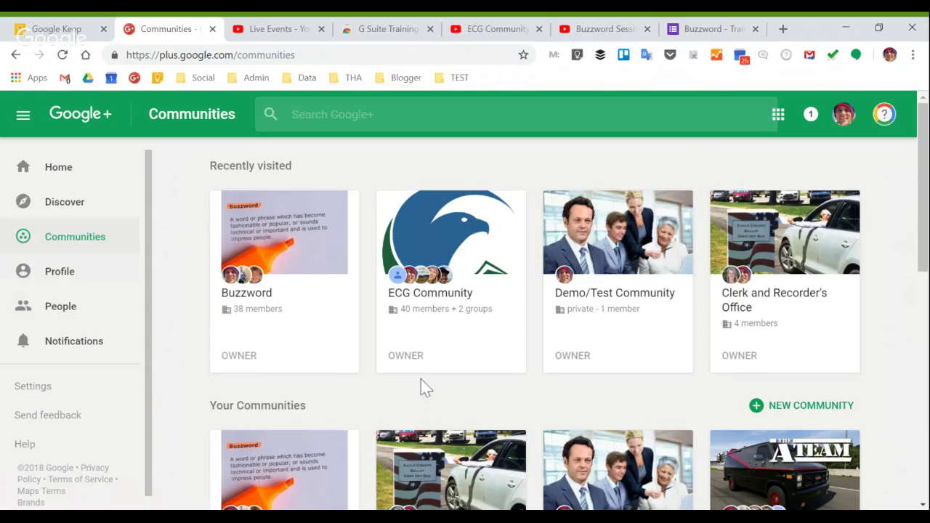
pyautogui.scroll(-3, 425, 387)
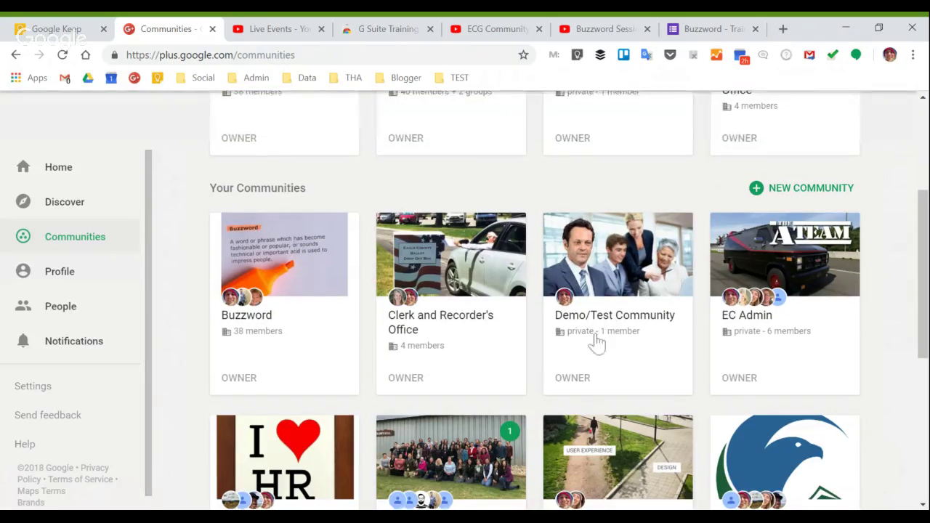
pyautogui.scroll(-3, 592, 338)
pyautogui.scroll(-2, 586, 337)
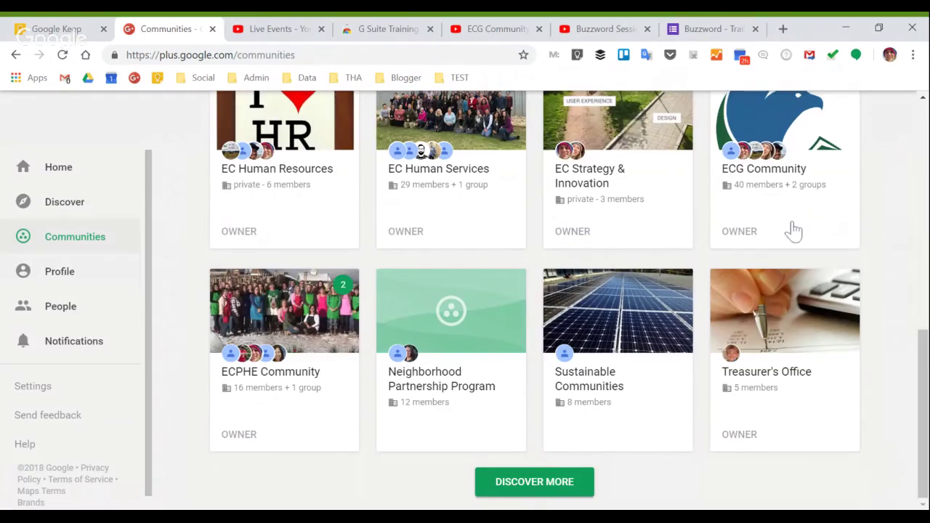
pyautogui.scroll(1, 794, 229)
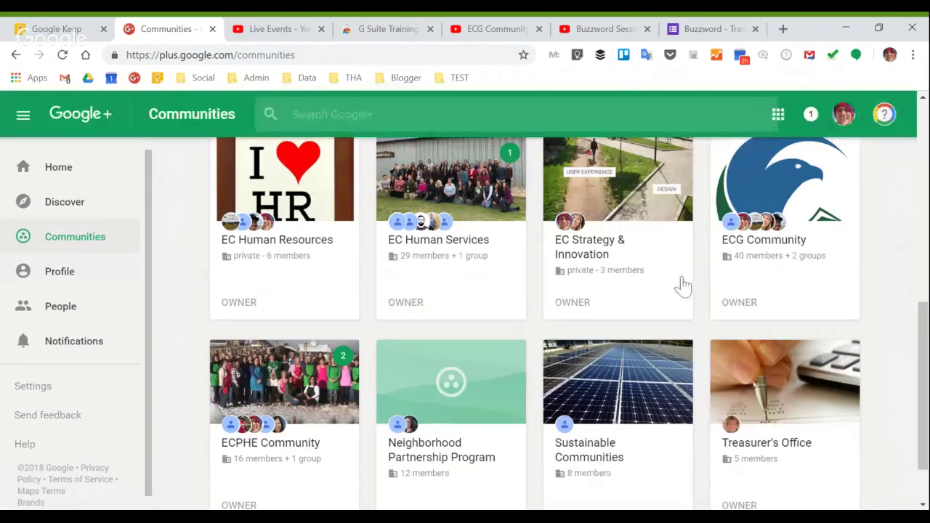
pyautogui.scroll(1, 765, 340)
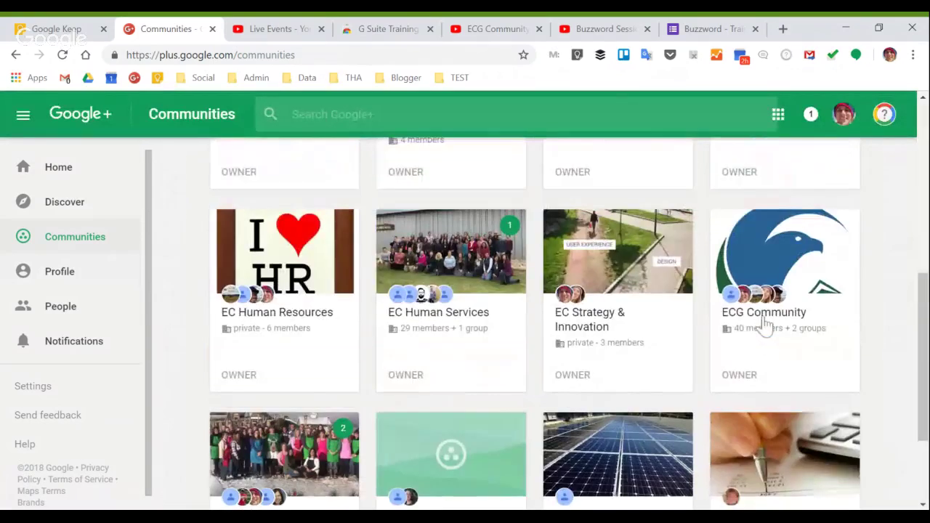
pyautogui.click(761, 324)
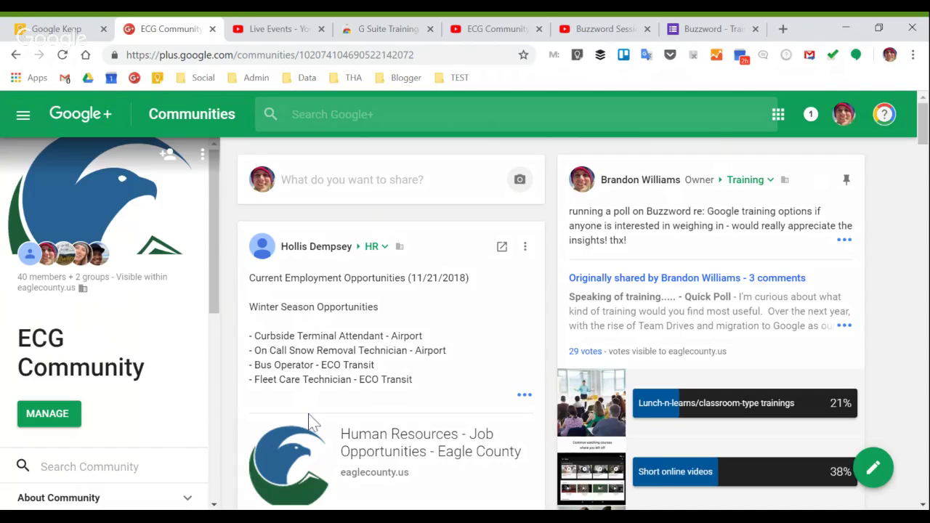
# Expand the About Community section of ECG Community and open its ECG Forms link
pyautogui.scroll(-2, 162, 404)
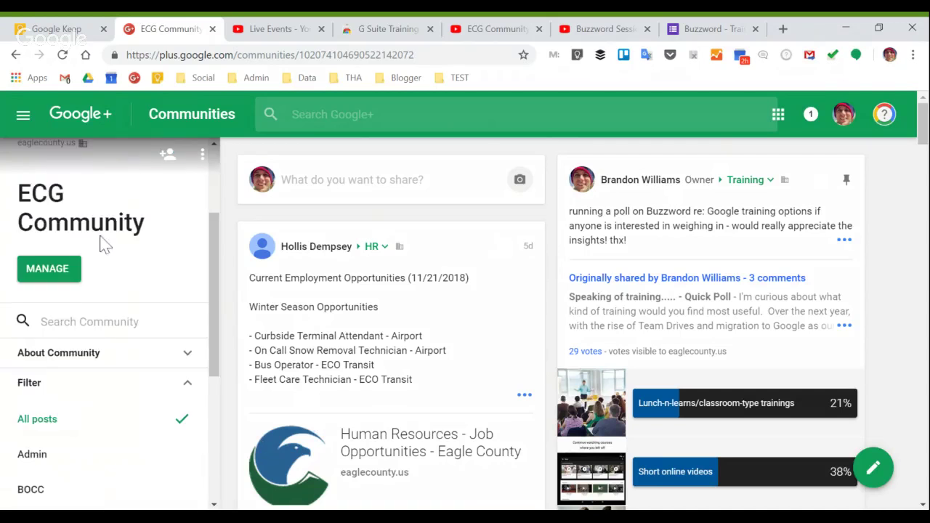
pyautogui.scroll(2, 109, 269)
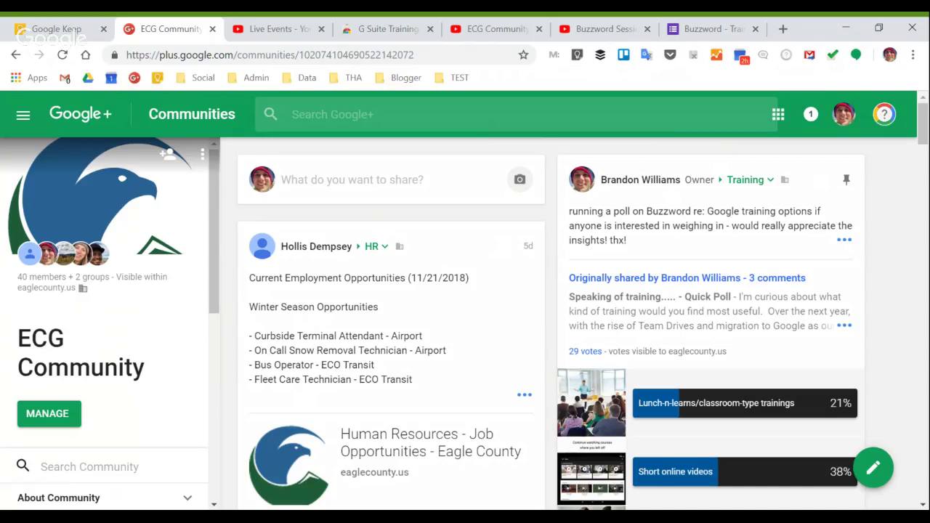
pyautogui.scroll(-1, 138, 431)
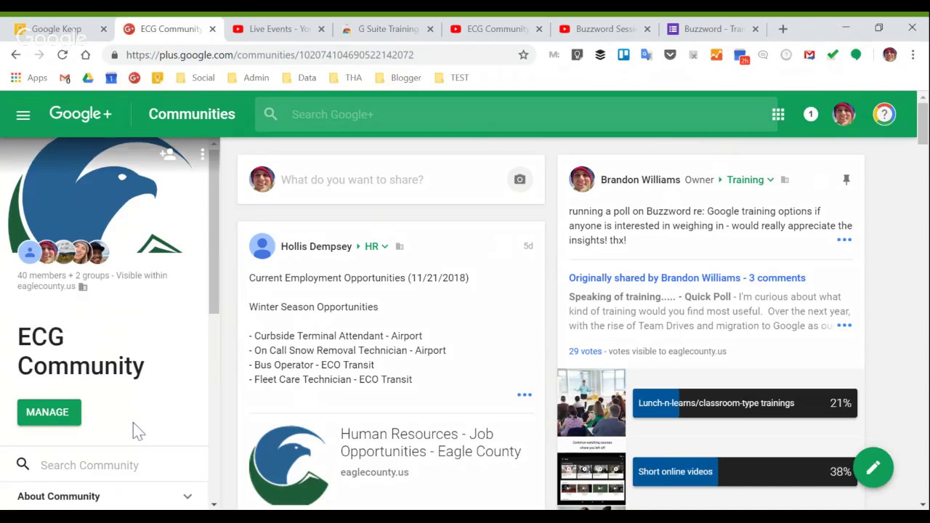
pyautogui.scroll(-1, 133, 424)
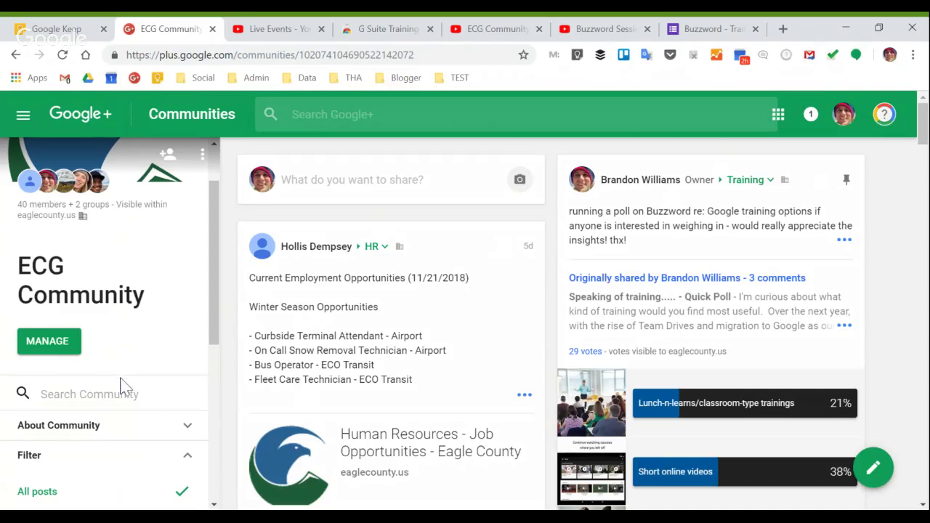
pyautogui.scroll(-1, 142, 366)
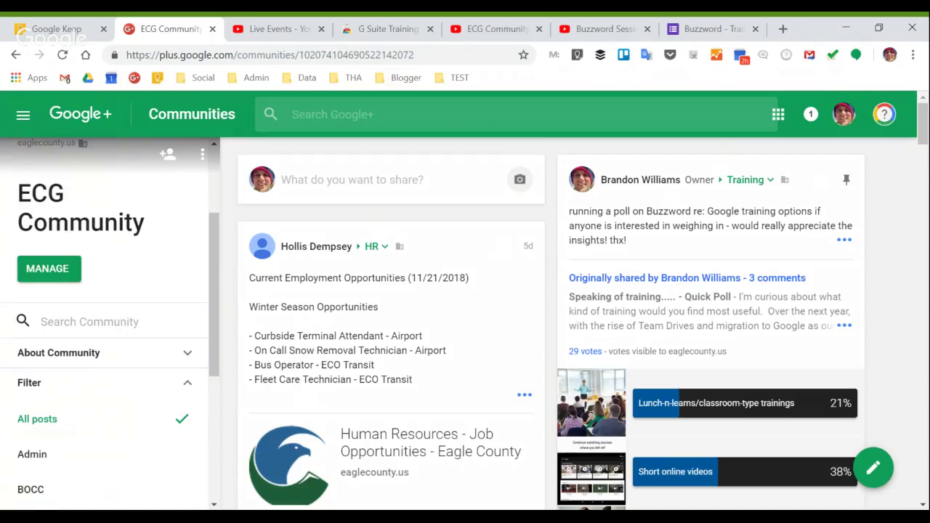
pyautogui.scroll(-1, 140, 371)
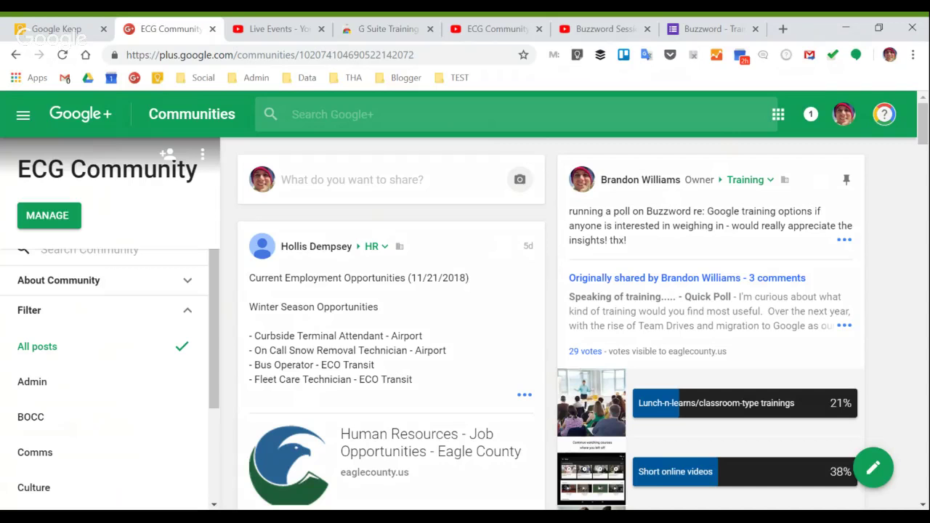
pyautogui.click(187, 281)
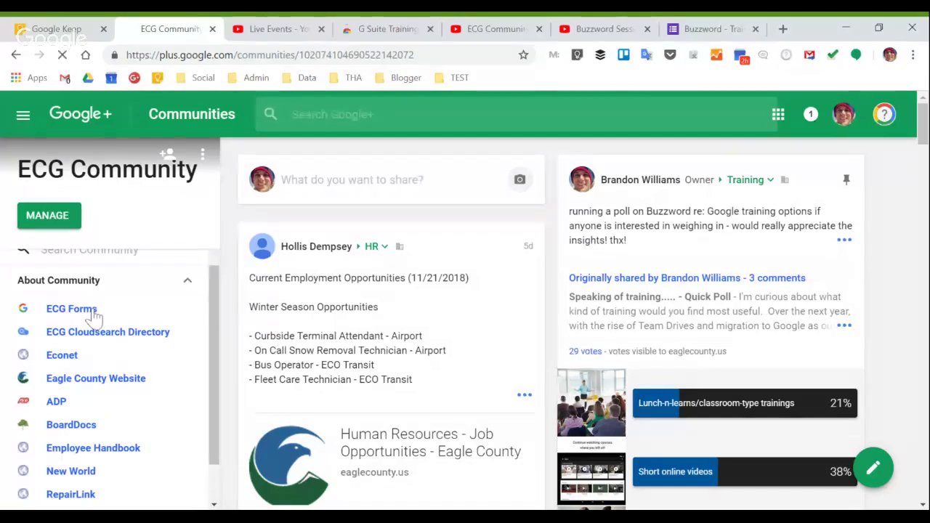
pyautogui.click(71, 308)
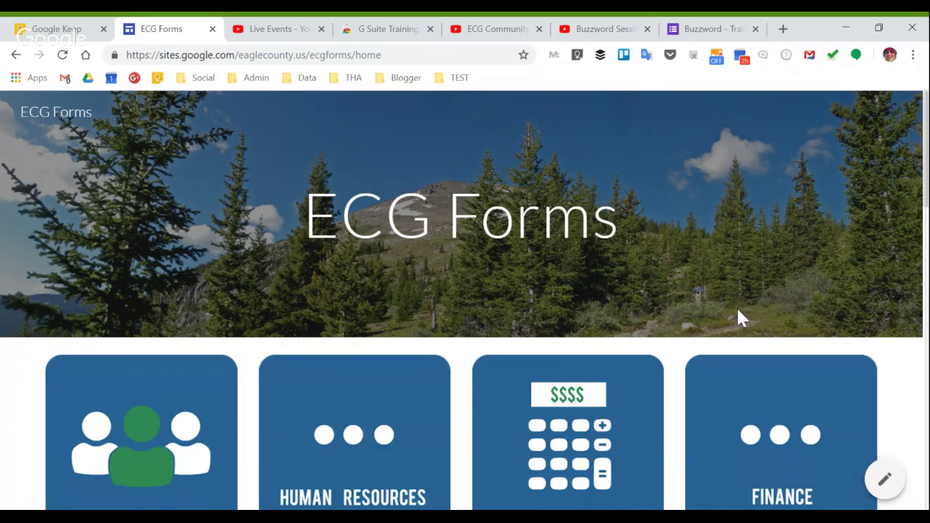
# Open the Appropriation Change Request from the Finance forms and make a copy of the document
pyautogui.scroll(-3, 721, 300)
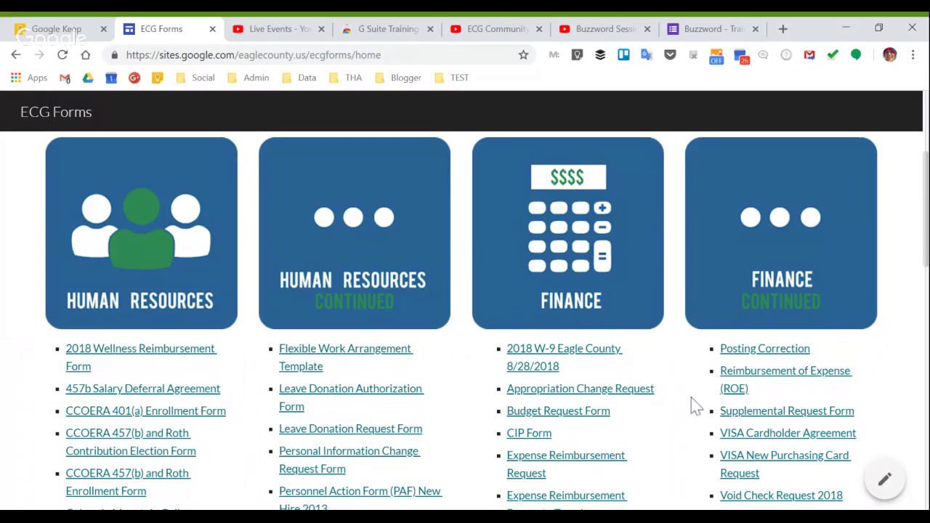
pyautogui.scroll(-1, 689, 407)
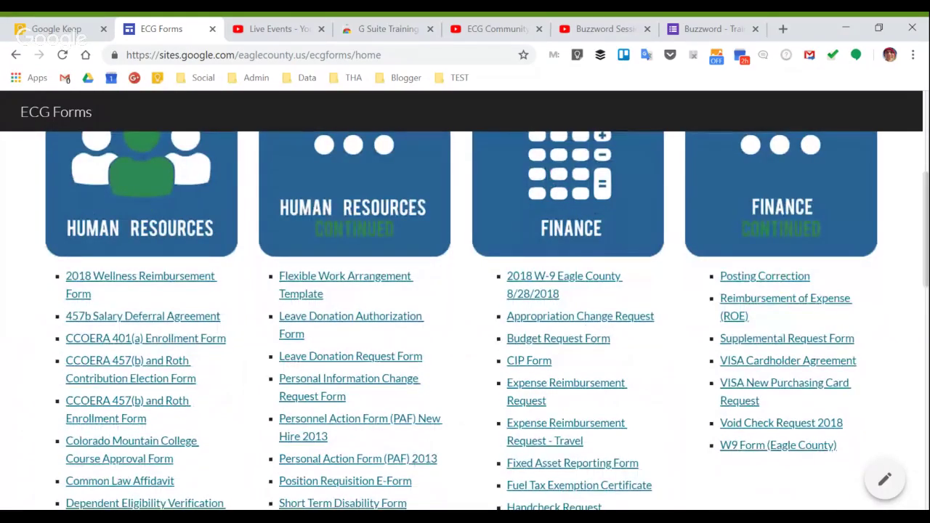
pyautogui.click(560, 327)
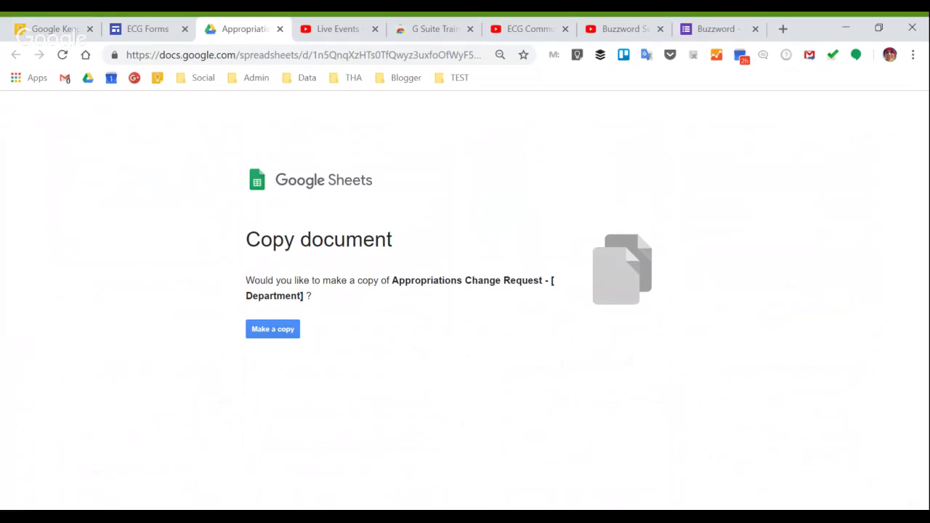
pyautogui.click(283, 335)
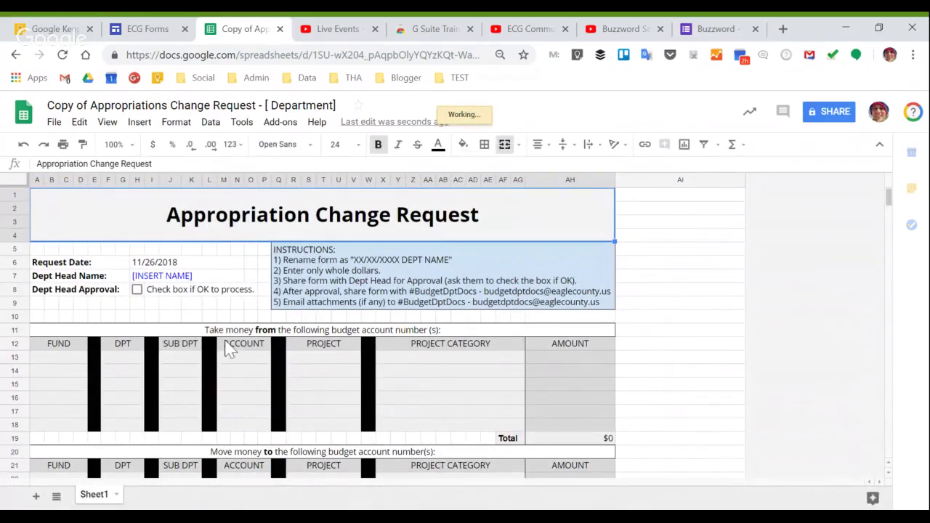
# Review the copied Appropriation Change Request sheet down to the Reason for Request section, and close it
pyautogui.scroll(-3, 226, 360)
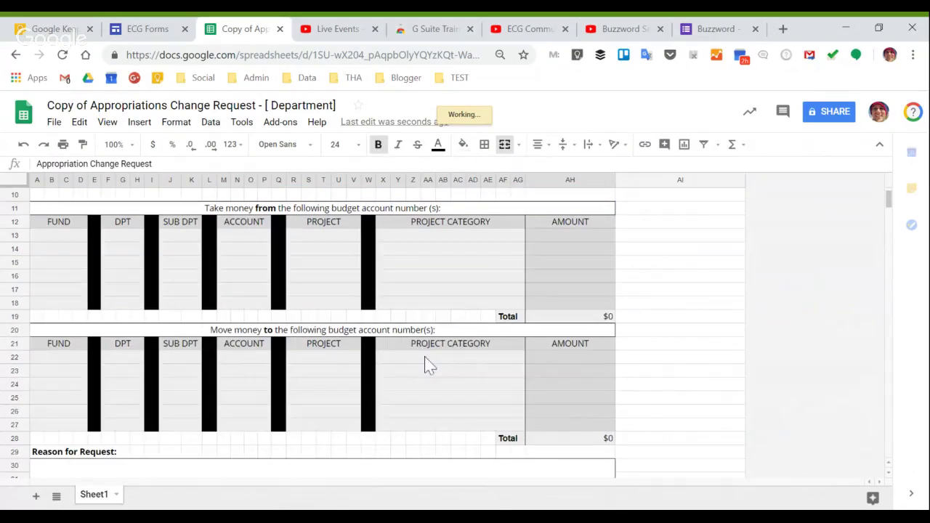
pyautogui.scroll(-1, 429, 452)
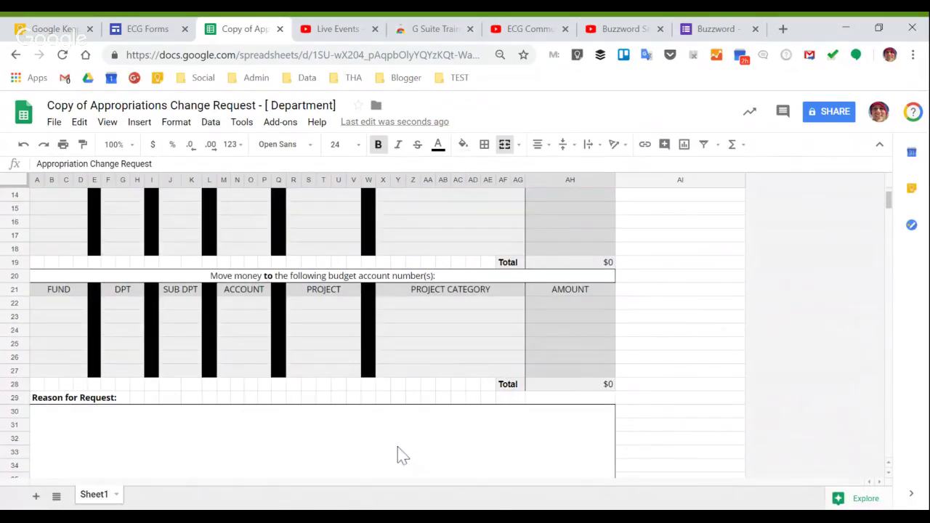
pyautogui.scroll(-1, 396, 451)
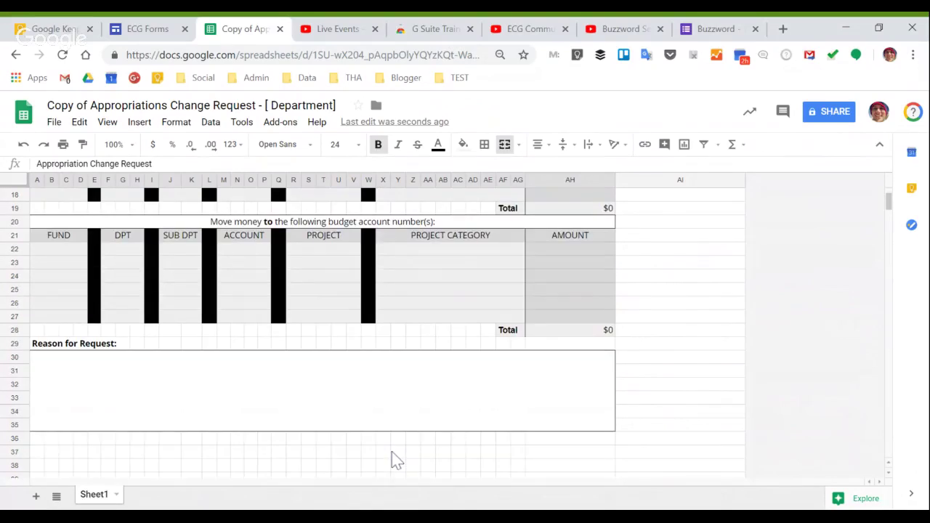
pyautogui.scroll(-3, 396, 462)
pyautogui.scroll(9, 391, 463)
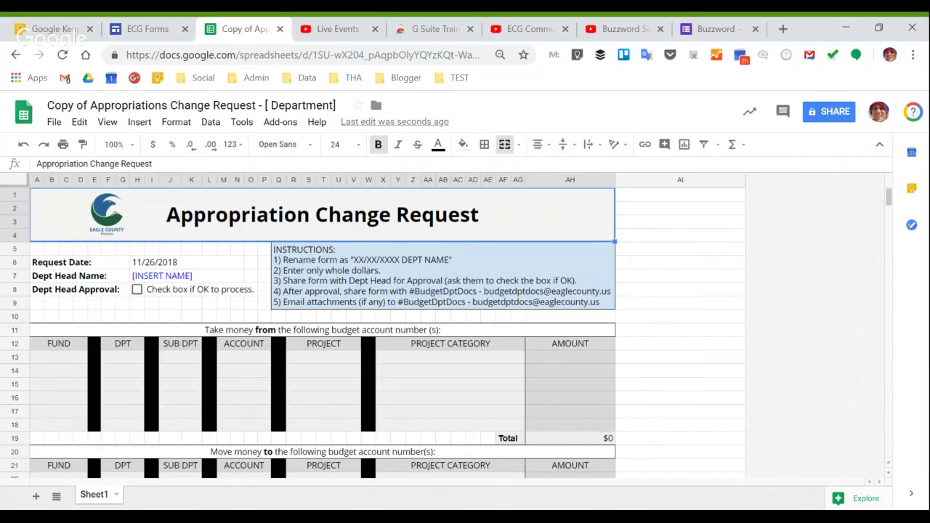
pyautogui.click(284, 31)
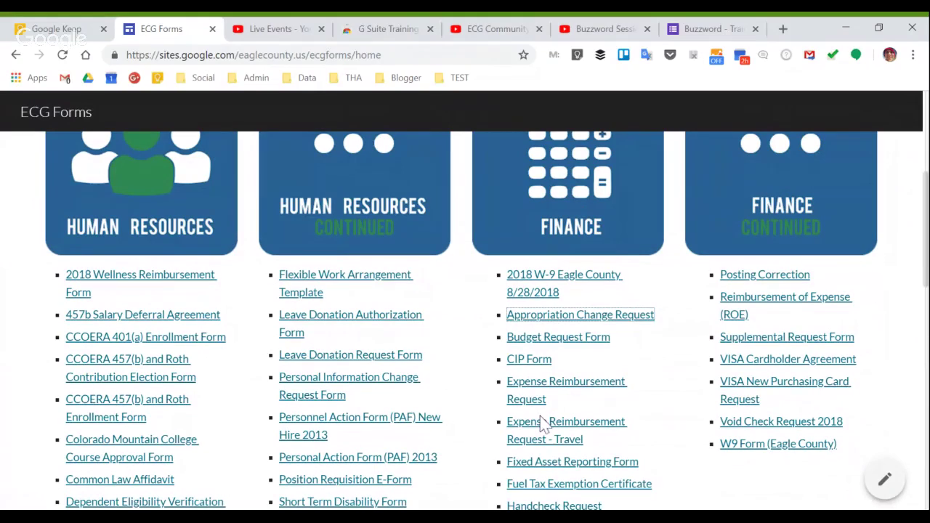
# Return from ECG Forms to the ECG Community page and open the ECG Cloudsearch Directory from its About Community links
pyautogui.scroll(-2, 544, 425)
pyautogui.scroll(1, 538, 425)
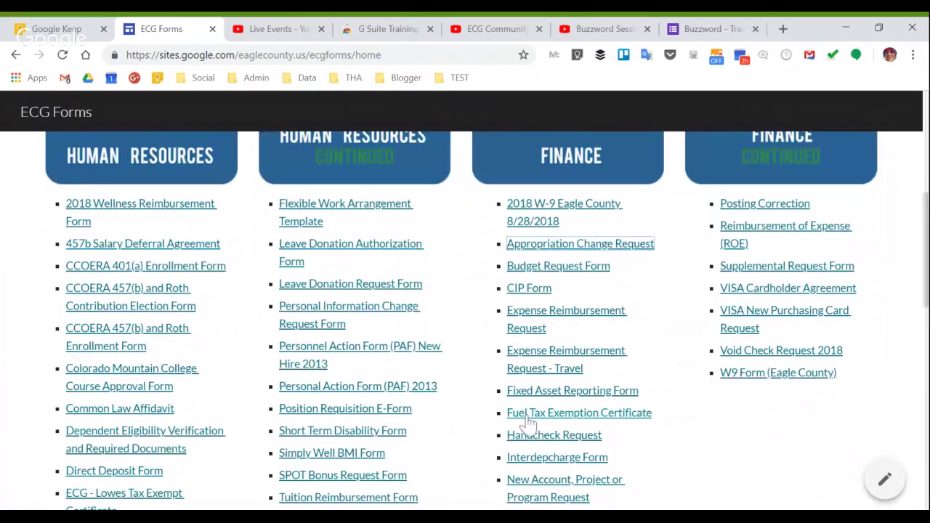
pyautogui.scroll(4, 529, 422)
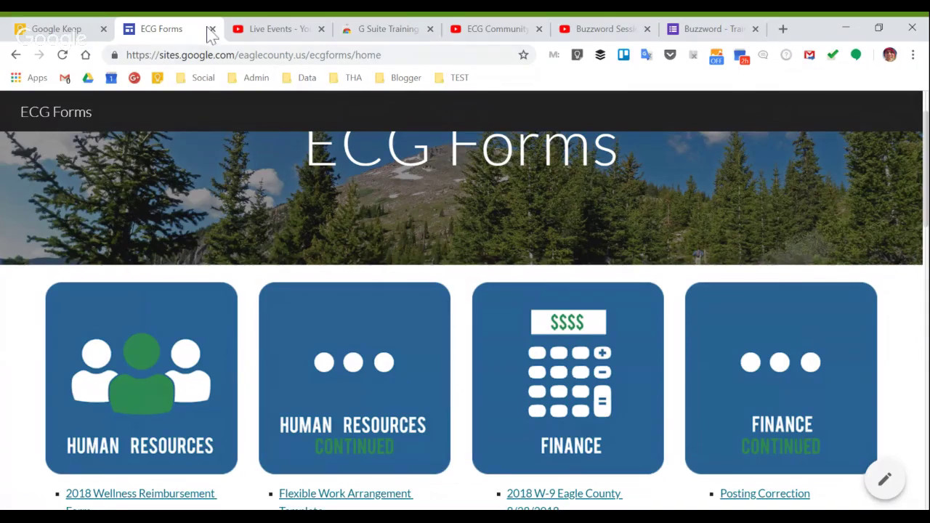
pyautogui.click(15, 55)
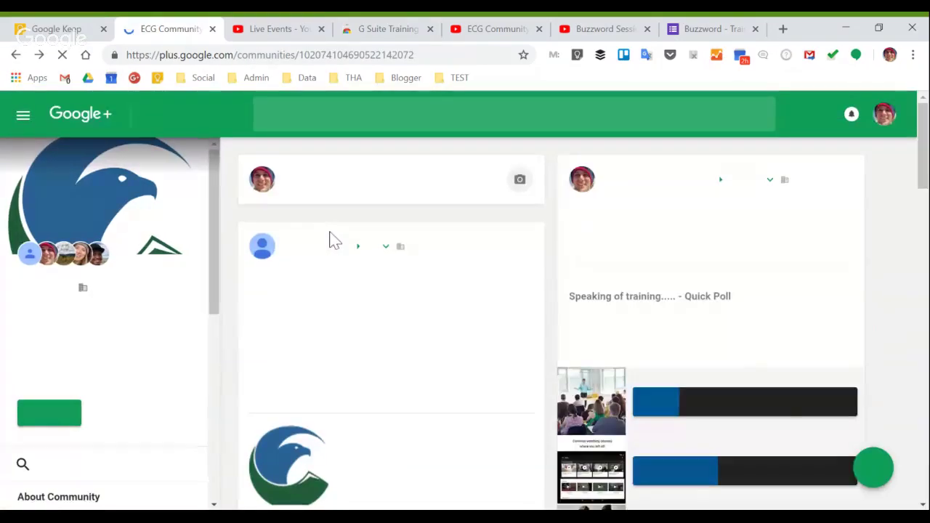
pyautogui.scroll(-3, 152, 304)
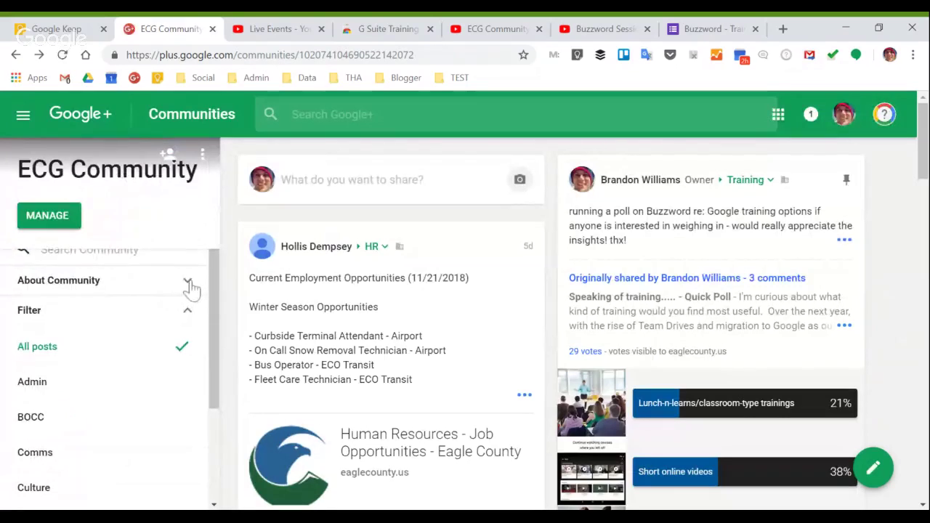
pyautogui.click(189, 285)
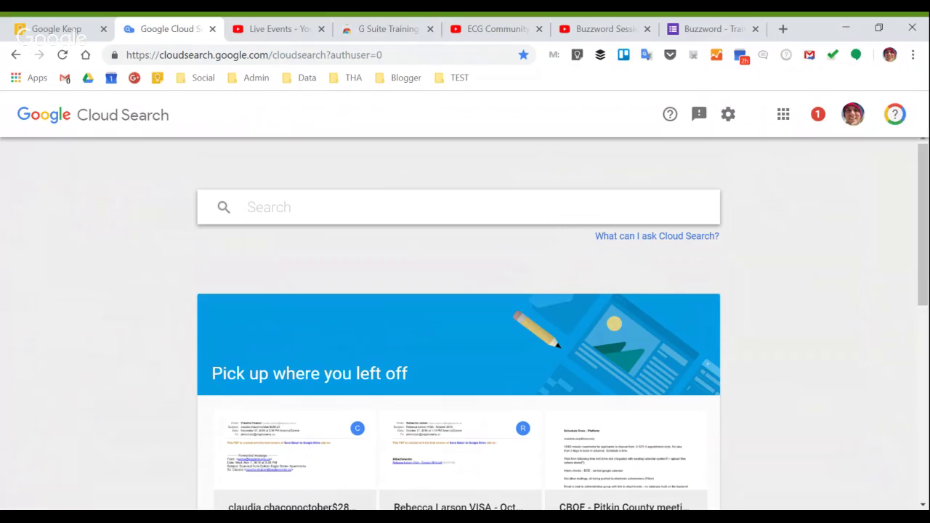
# Search the directory for an employee by name and examine the person's contact card and related results
pyautogui.write('rhea')
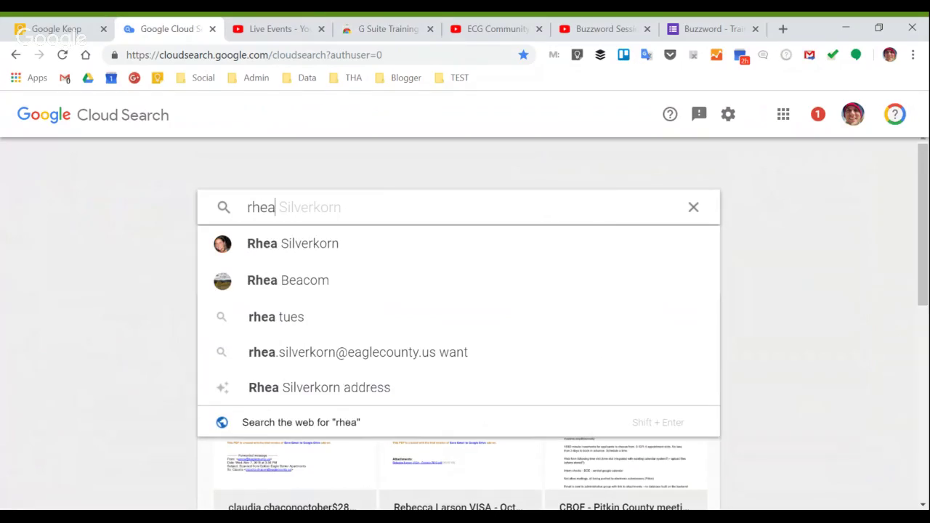
pyautogui.click(333, 251)
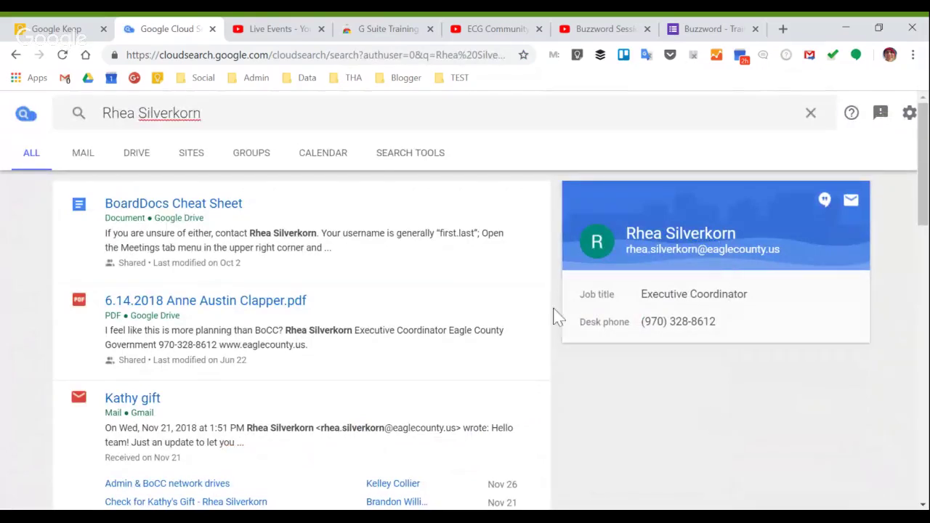
pyautogui.scroll(-5, 499, 359)
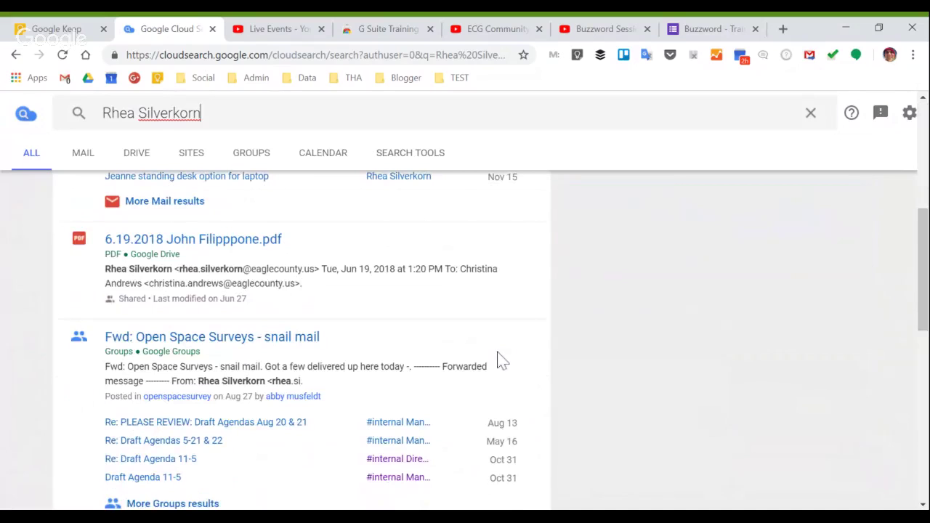
pyautogui.scroll(5, 656, 387)
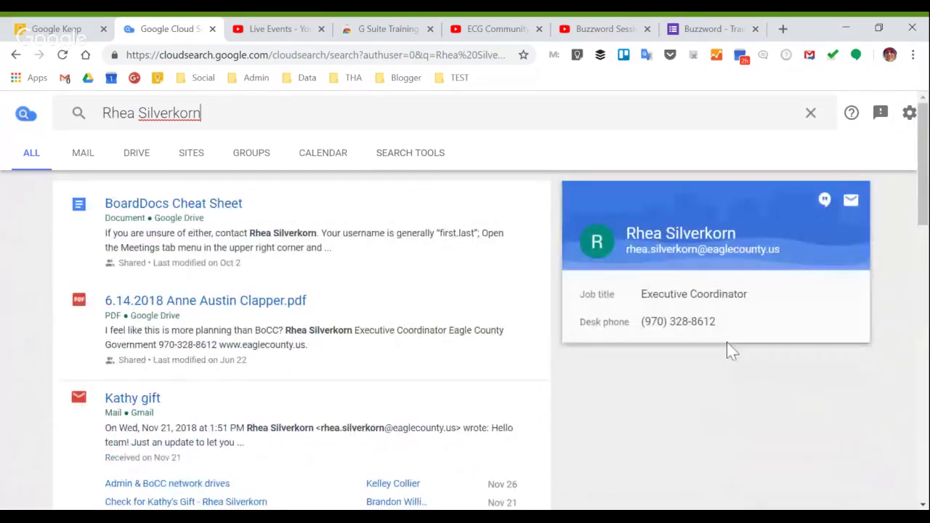
pyautogui.scroll(-1, 723, 347)
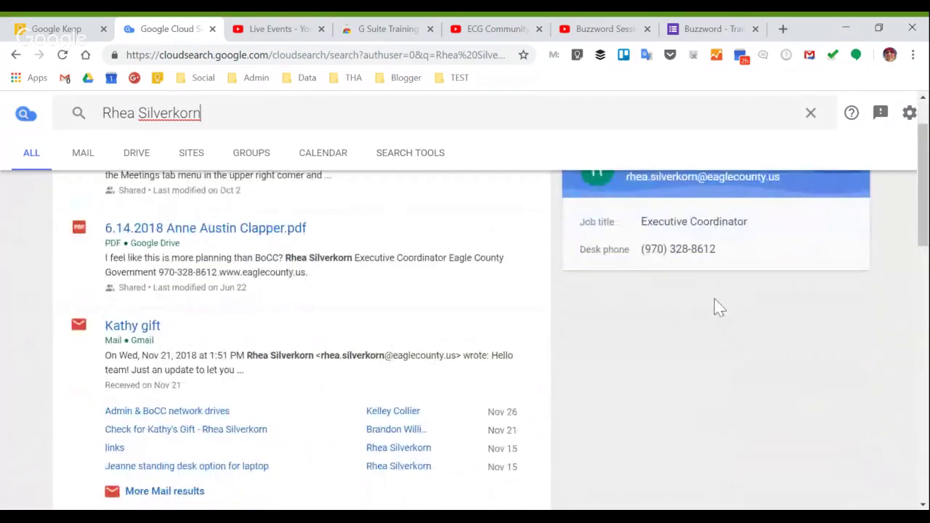
# Examine the employee's search results through the end of the first page, and filter them by Drive and by Calendar
pyautogui.scroll(1, 749, 363)
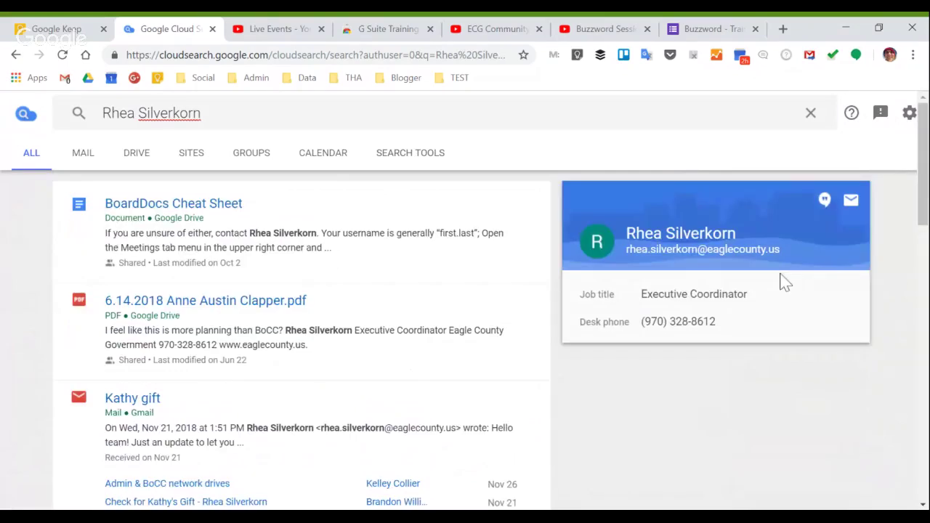
pyautogui.scroll(-1, 767, 393)
pyautogui.scroll(-3, 763, 390)
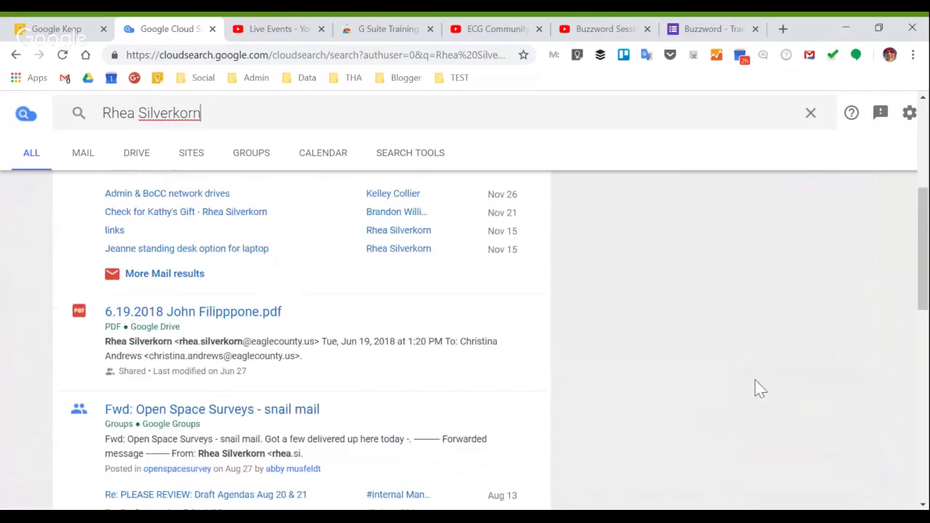
pyautogui.scroll(-9, 277, 261)
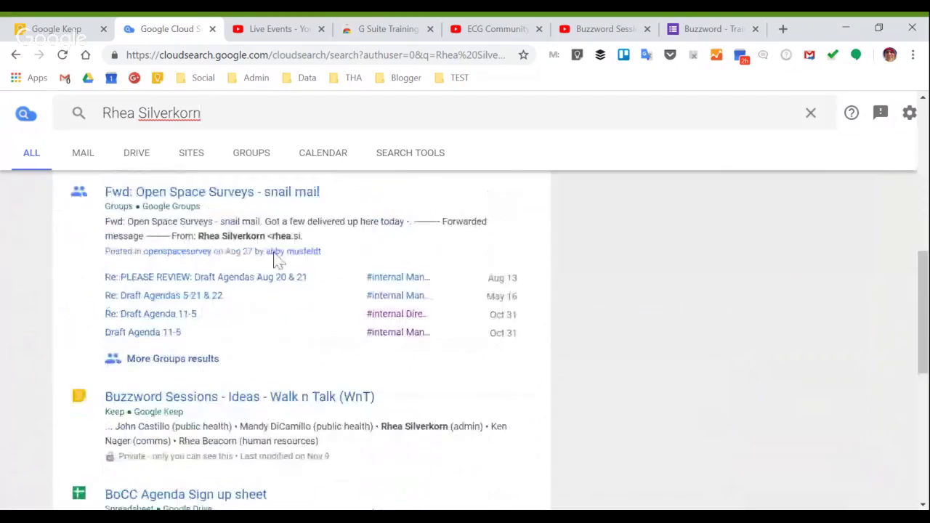
pyautogui.scroll(-2, 270, 269)
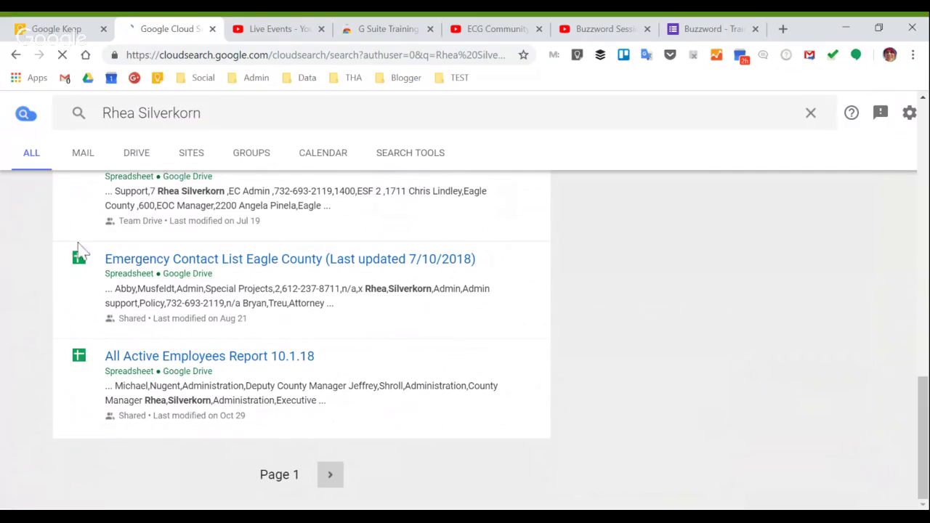
pyautogui.press('Return')
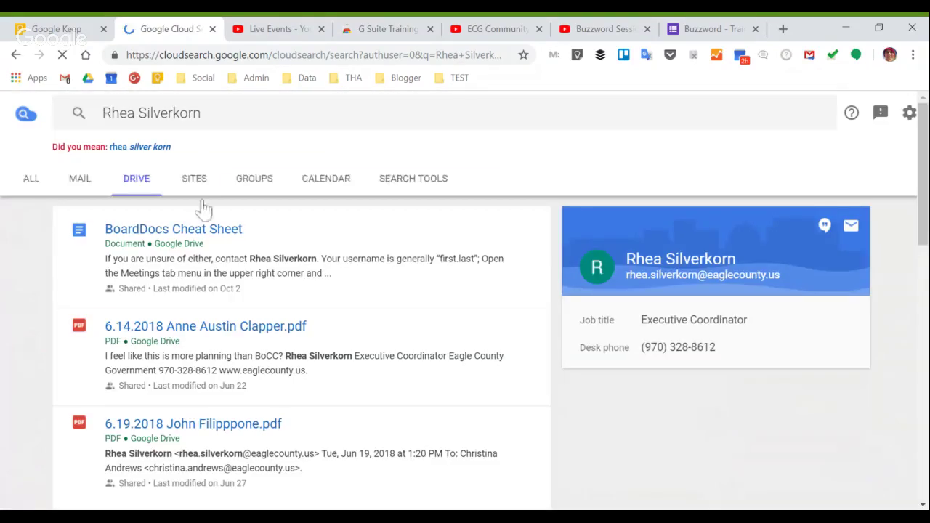
pyautogui.click(325, 181)
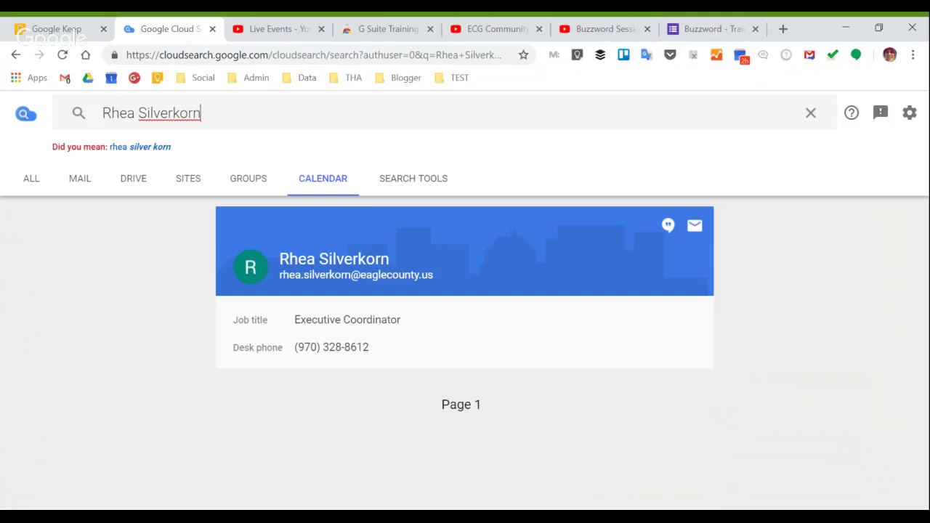
# Search Cloud Search for THA and review the Calendar matches and the results across all content types
pyautogui.hotkey('ctrl', 'a')
pyautogui.write('THA')
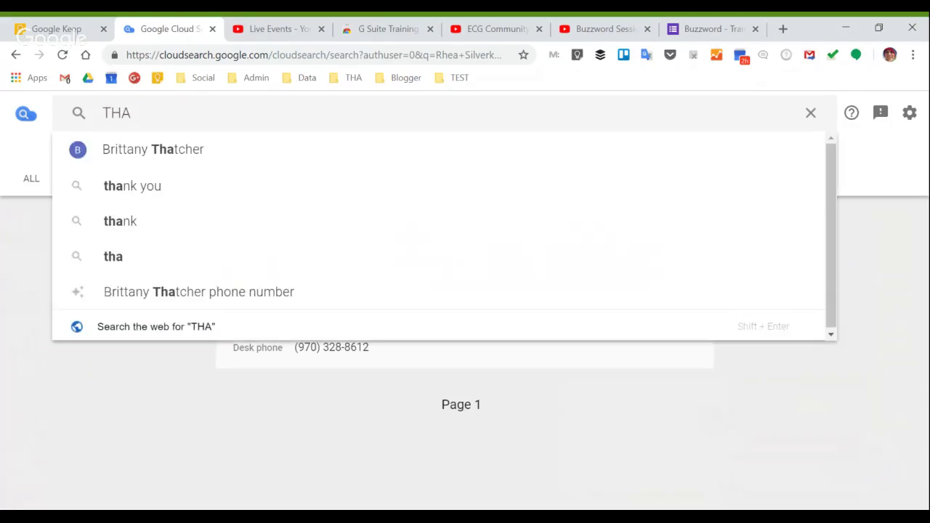
pyautogui.press('Return')
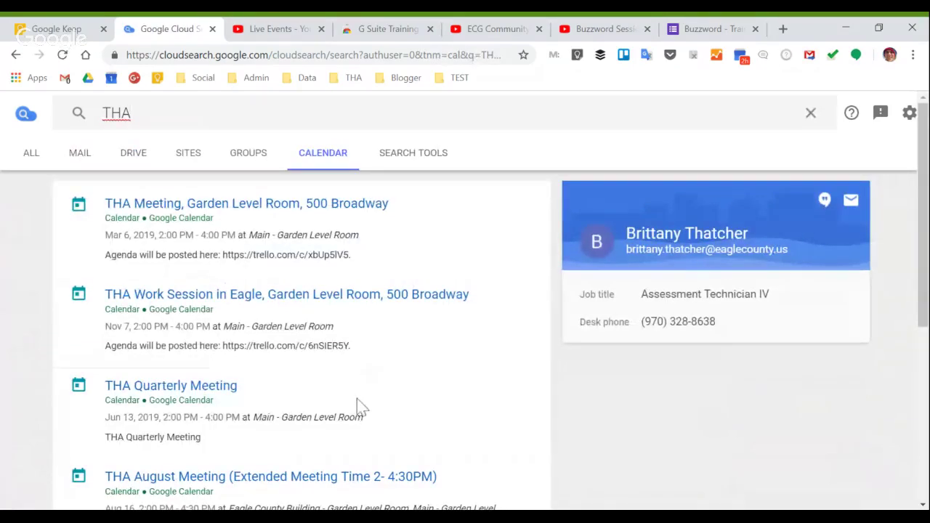
pyautogui.click(28, 154)
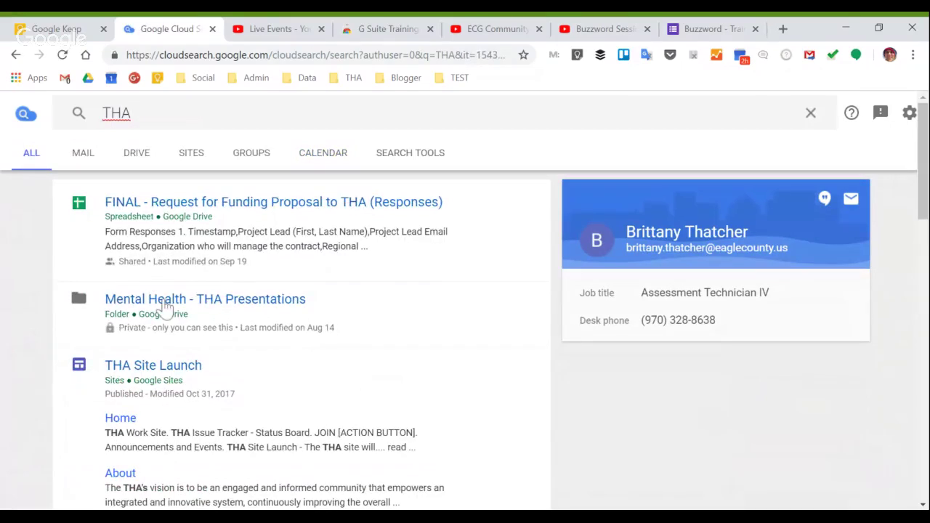
pyautogui.scroll(-2, 166, 307)
pyautogui.scroll(-3, 182, 380)
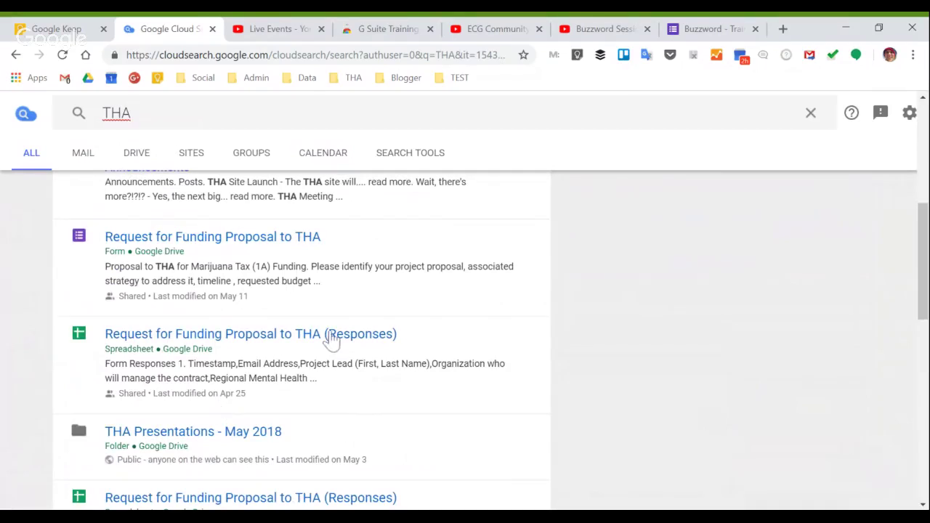
pyautogui.scroll(5, 332, 343)
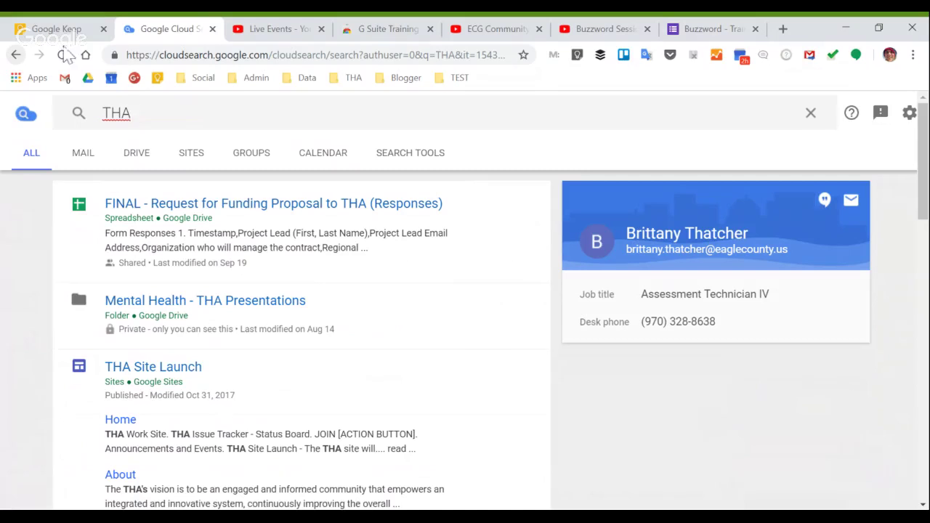
# Return from Cloud Search to the ECG Community page and expand its About Community links through IT Support Request
pyautogui.click(14, 57)
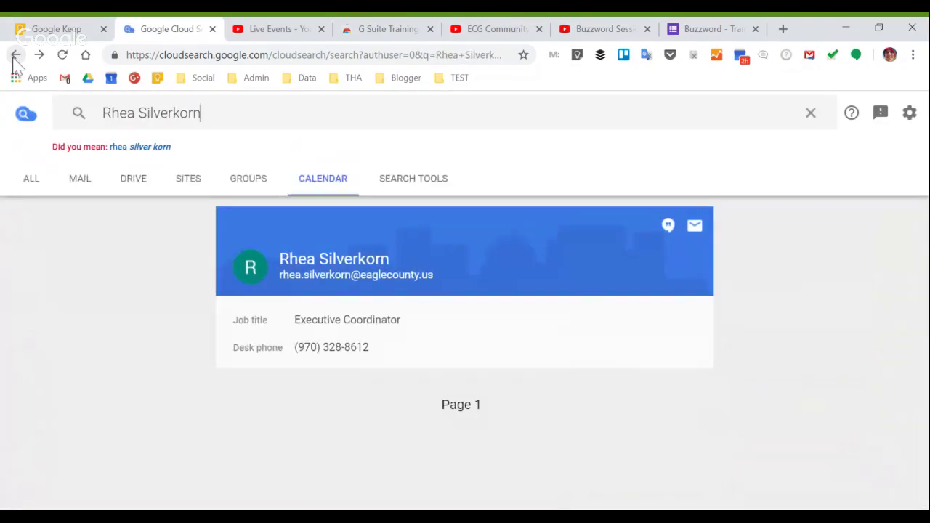
pyautogui.click(15, 57)
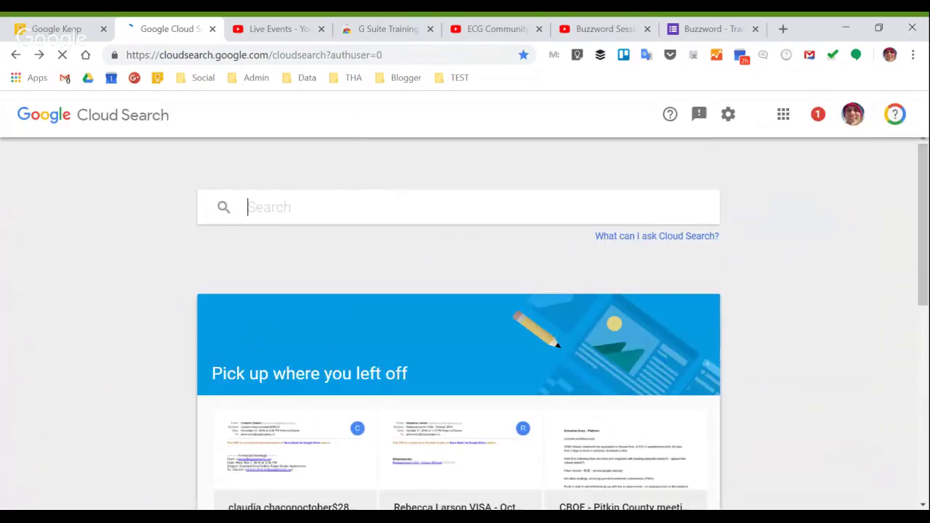
pyautogui.hotkey('alt', 'Left')
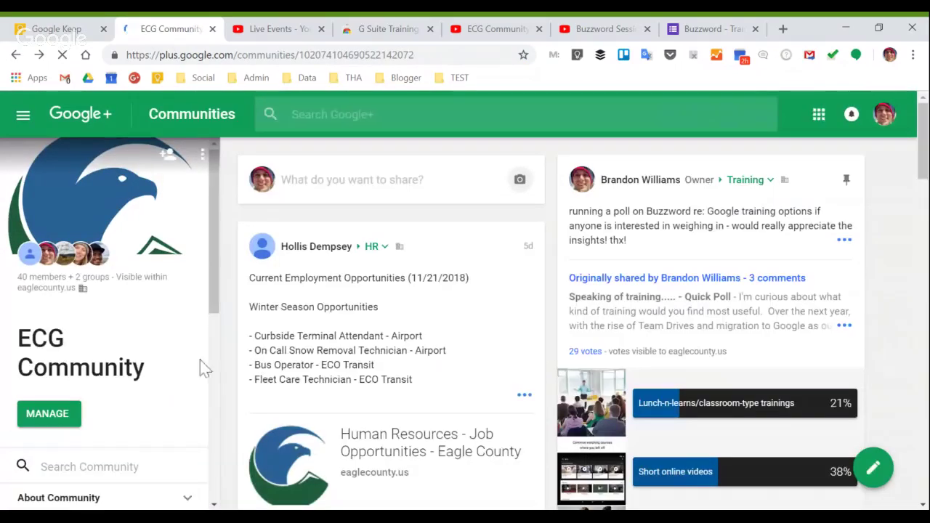
pyautogui.scroll(-3, 167, 379)
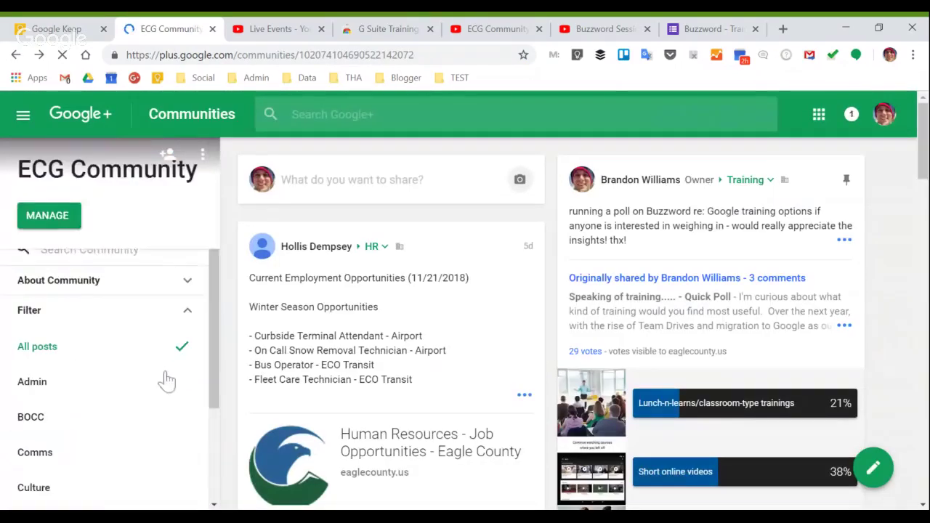
pyautogui.click(189, 287)
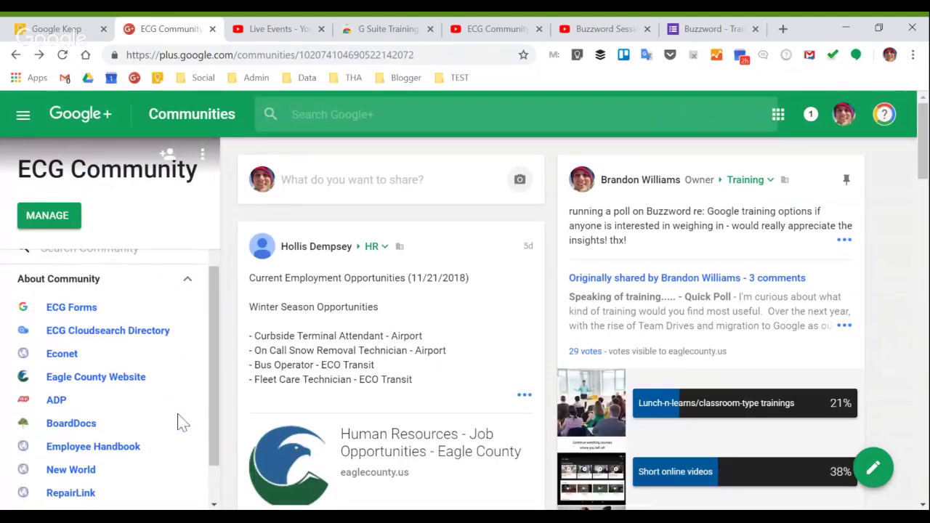
pyautogui.scroll(-1, 188, 425)
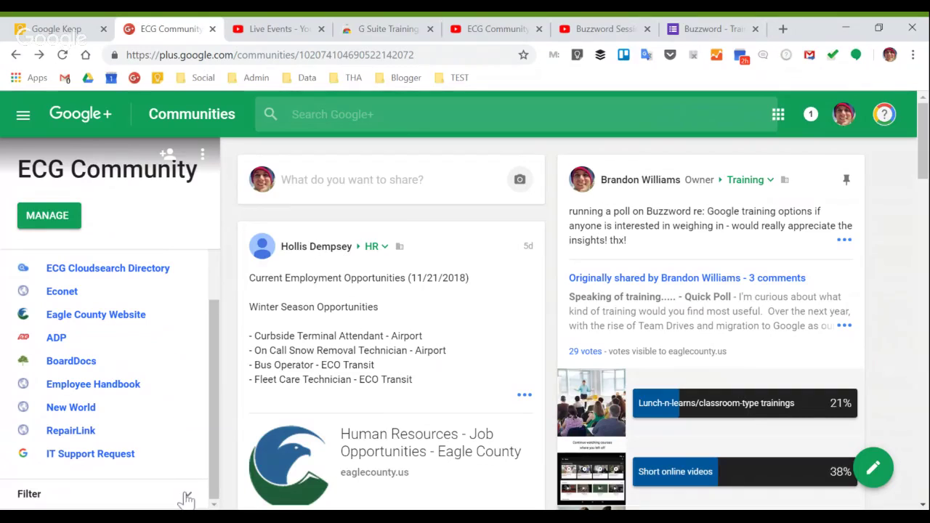
# Collapse the About Community links, look over the filter categories, and show only the Culture posts
pyautogui.scroll(3, 174, 429)
pyautogui.scroll(-8, 129, 456)
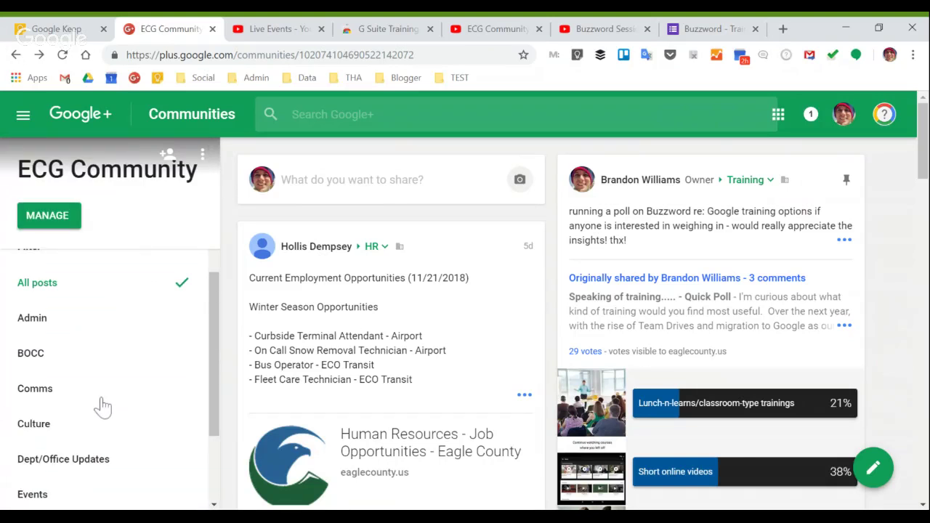
pyautogui.scroll(1, 87, 385)
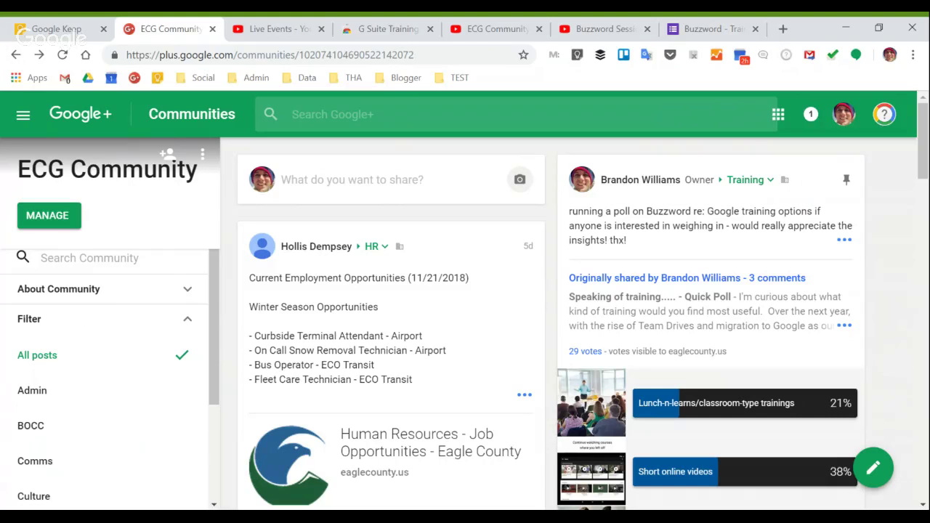
pyautogui.scroll(-1, 73, 422)
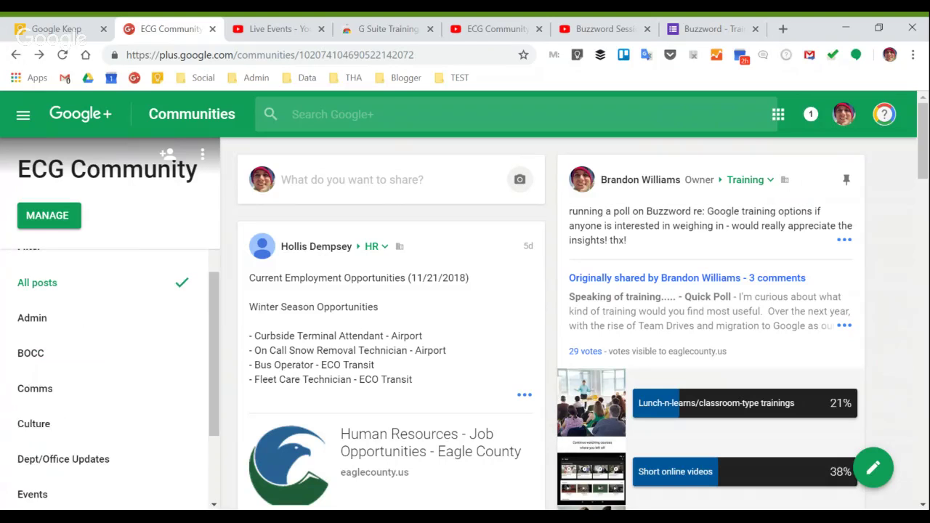
pyautogui.click(51, 429)
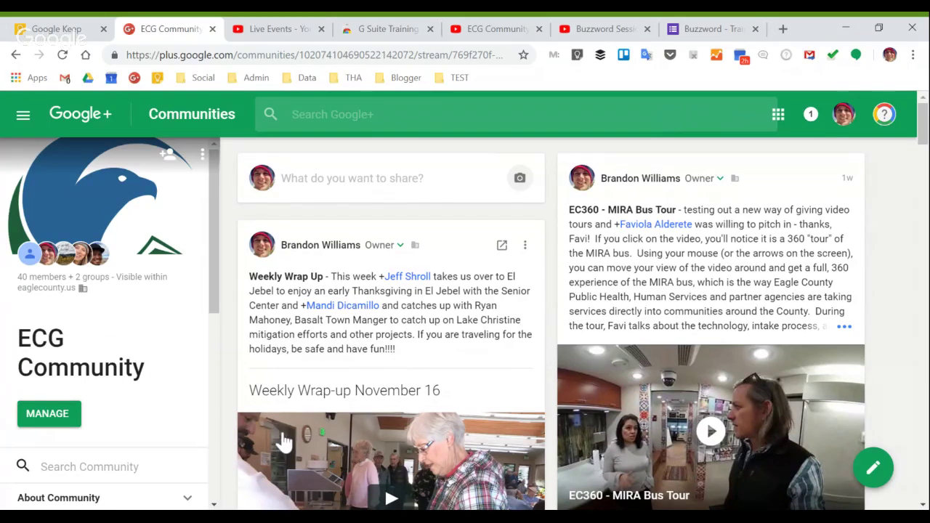
# Review the Culture posts, including the Weekly Wrap Up, the MIRA Bus Tour, the Buzzword Sessions and the new employee welcomes
pyautogui.scroll(-1, 284, 442)
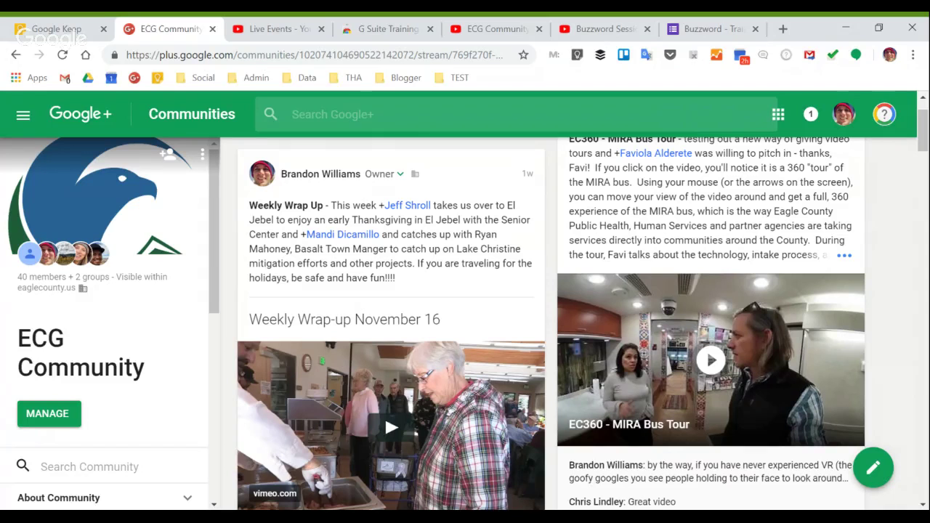
pyautogui.scroll(-2, 499, 373)
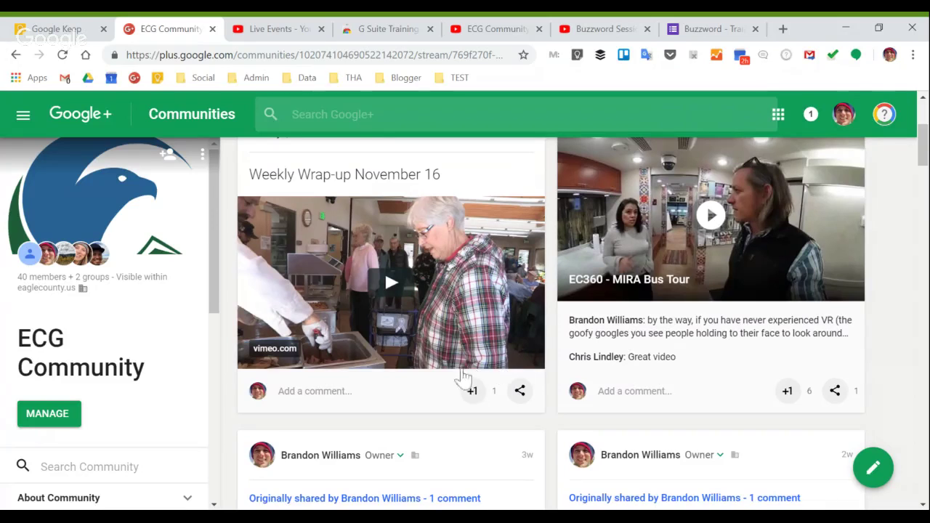
pyautogui.scroll(-2, 467, 380)
pyautogui.scroll(-2, 488, 423)
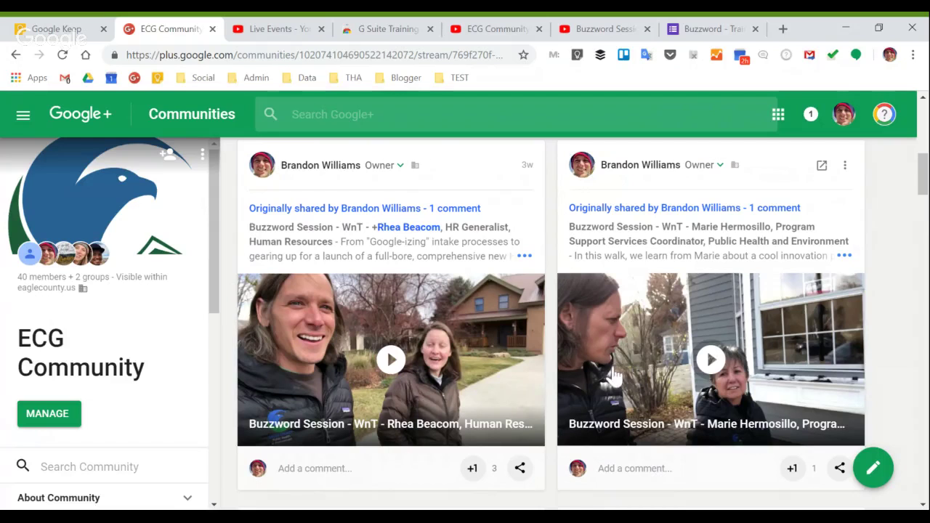
pyautogui.scroll(-3, 596, 370)
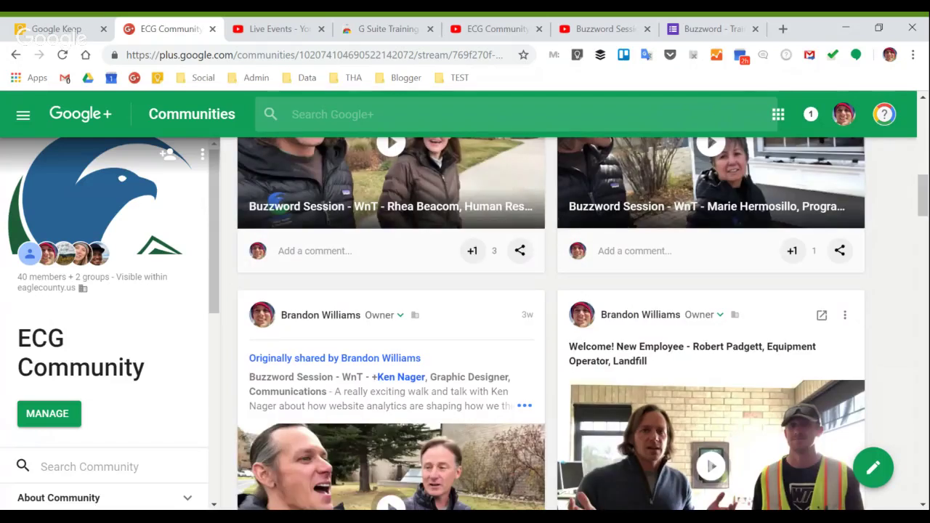
pyautogui.scroll(-5, 553, 323)
pyautogui.scroll(4, 629, 338)
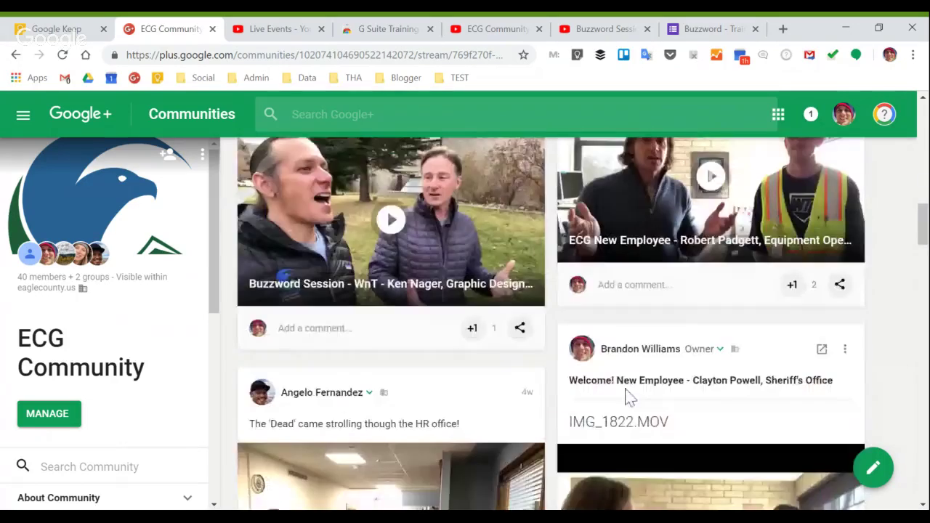
pyautogui.scroll(1, 720, 264)
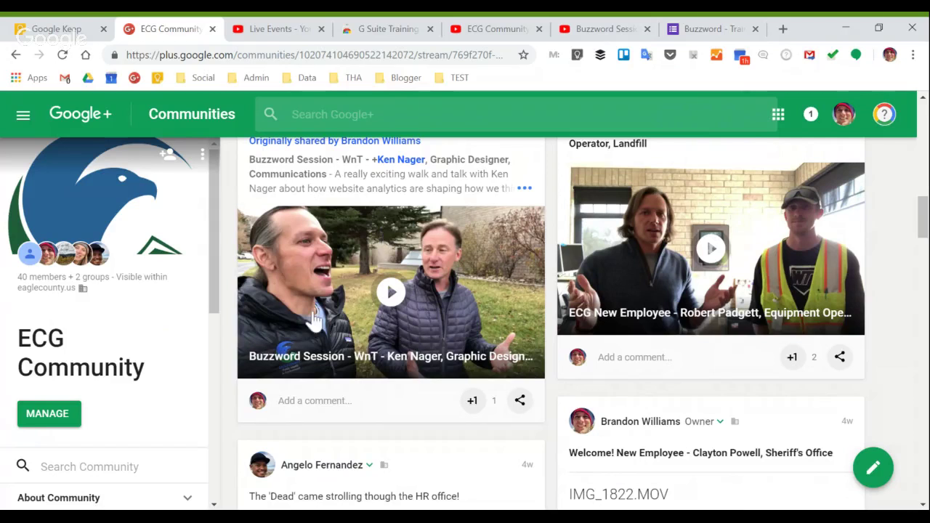
# Look through the community's filter categories down to Training and the older Culture posts
pyautogui.scroll(-3, 145, 392)
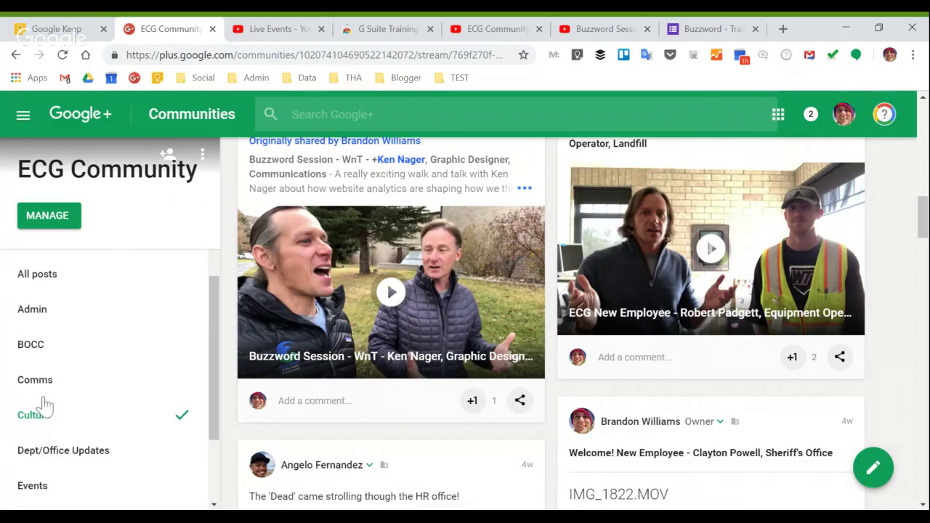
pyautogui.scroll(-2, 87, 470)
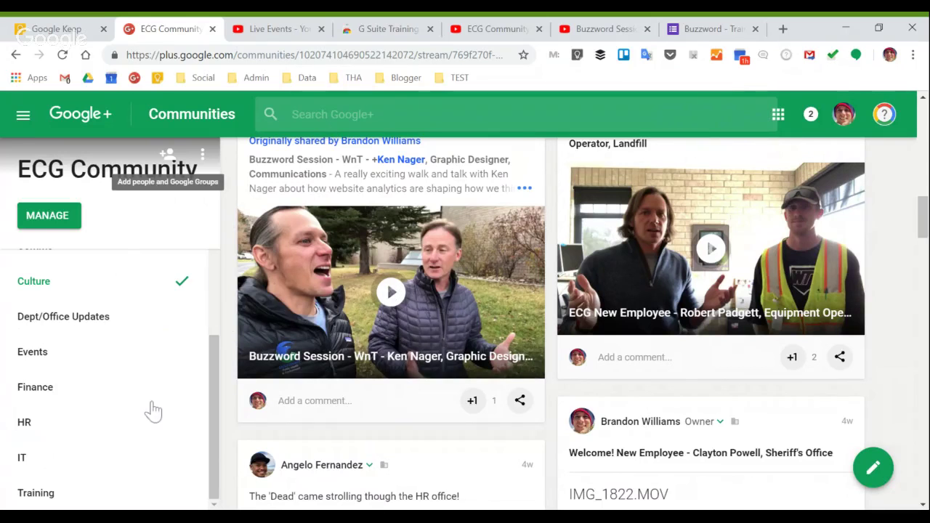
pyautogui.scroll(-3, 153, 411)
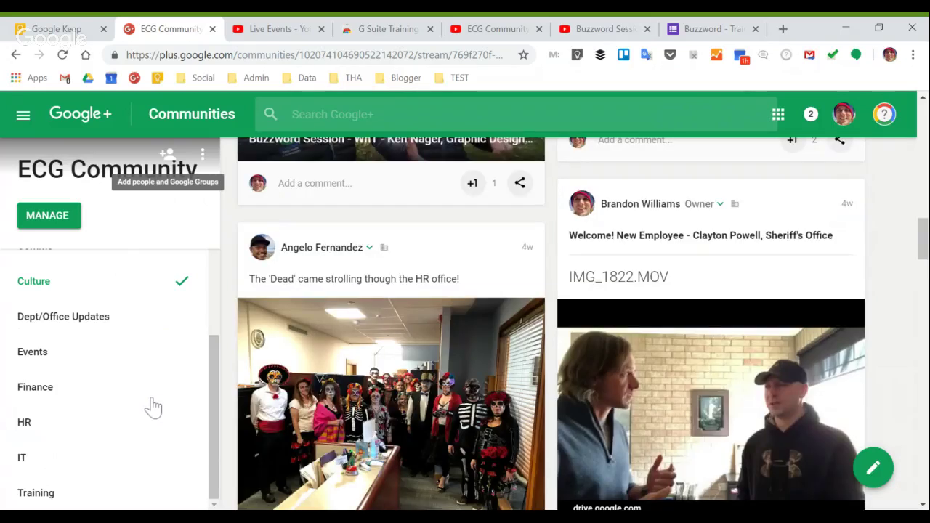
pyautogui.scroll(-3, 138, 425)
pyautogui.scroll(5, 119, 442)
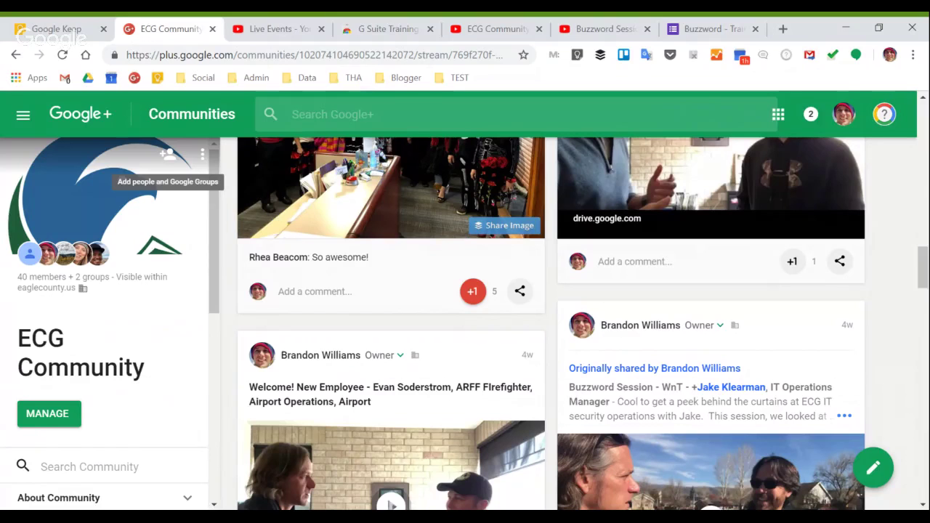
# Open the Demo/Test Community from the communities overview, and view its new post editor before closing it without posting
pyautogui.click(187, 122)
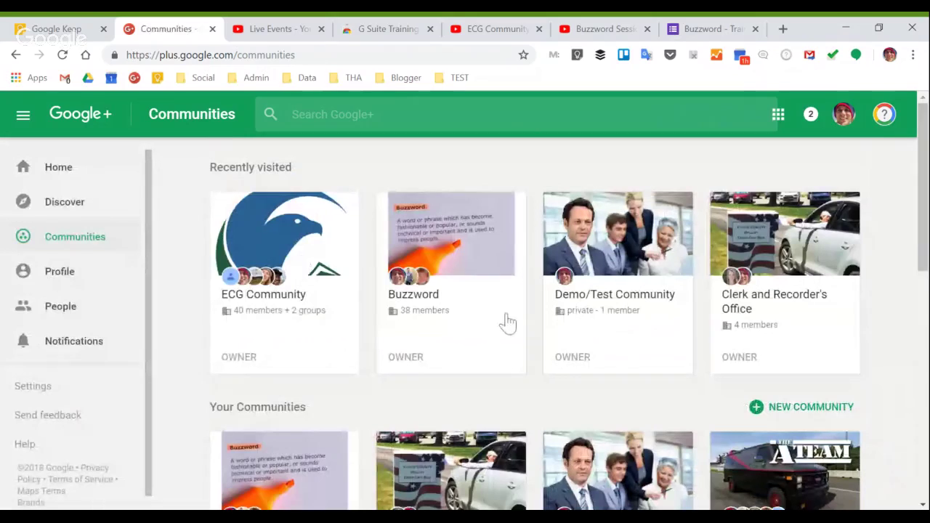
pyautogui.click(616, 307)
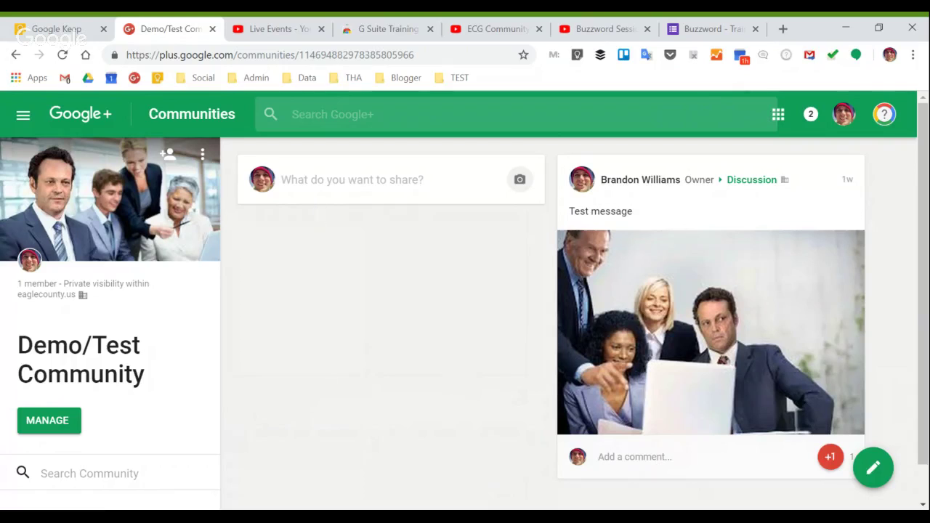
pyautogui.click(352, 179)
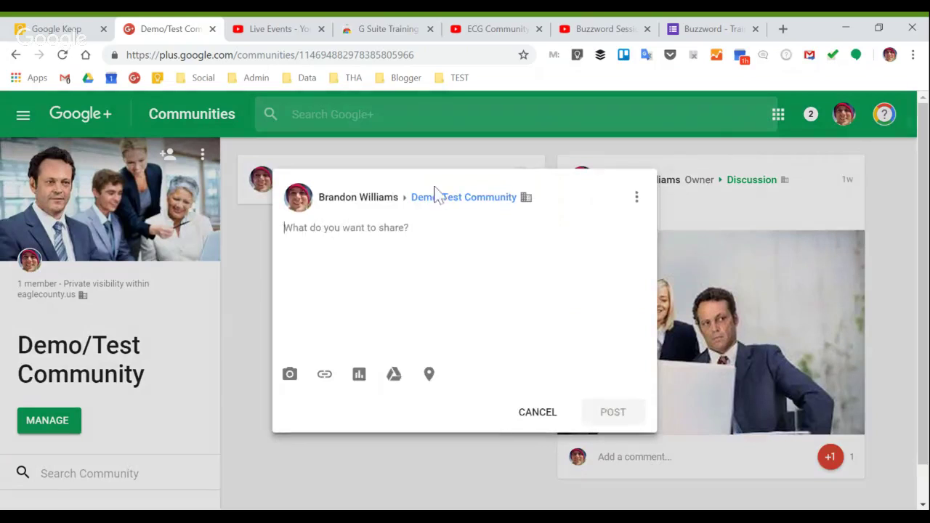
pyautogui.click(370, 497)
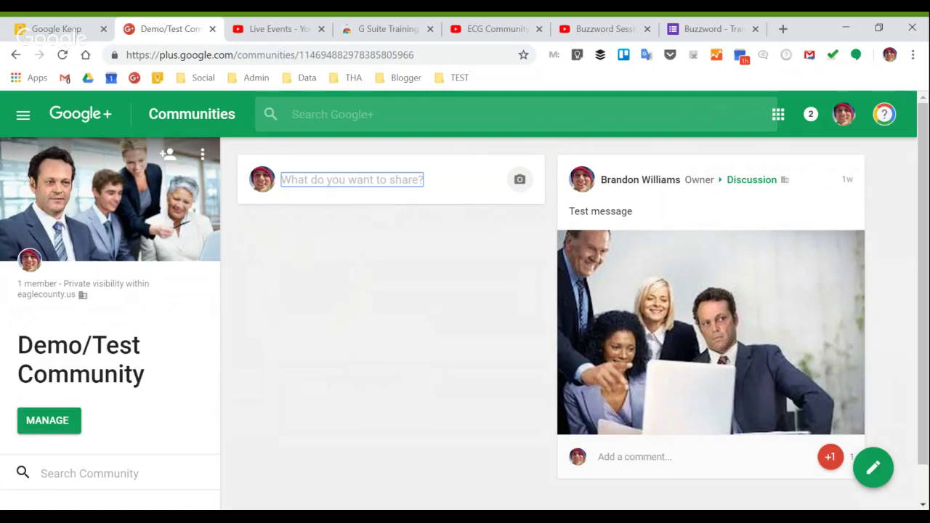
# Start a new post in the Demo/Test Community with the text "starting to type"
pyautogui.click(351, 179)
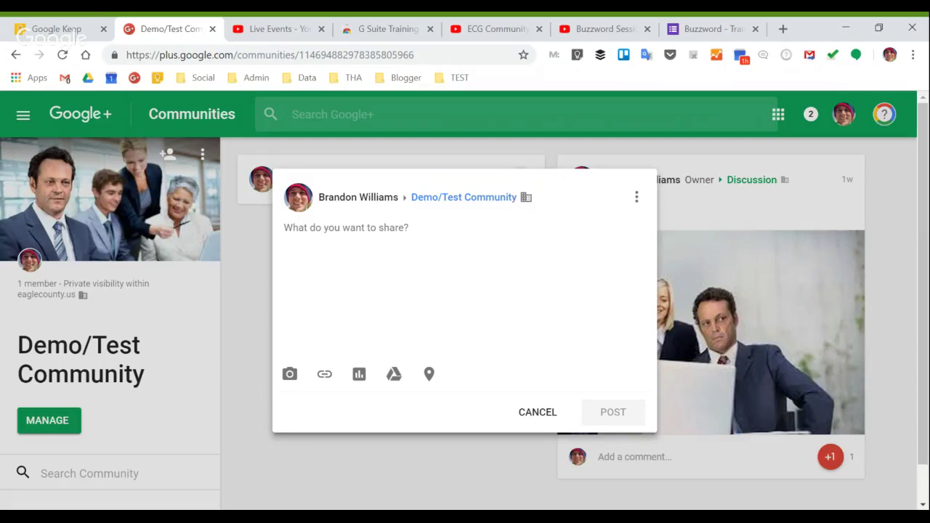
pyautogui.write('starting to')
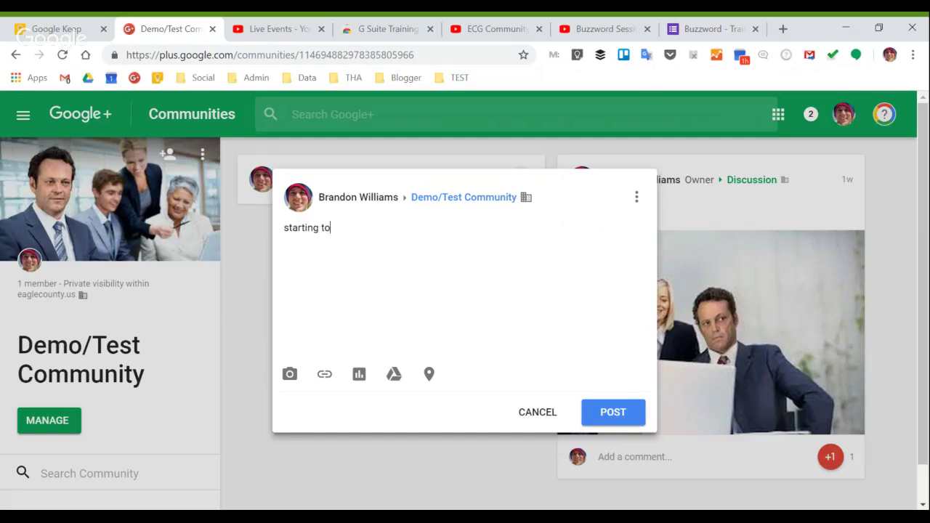
pyautogui.write(' type')
# Attach the existing photo of five colleagues around a meeting table to the post, and remove it again
pyautogui.click(289, 374)
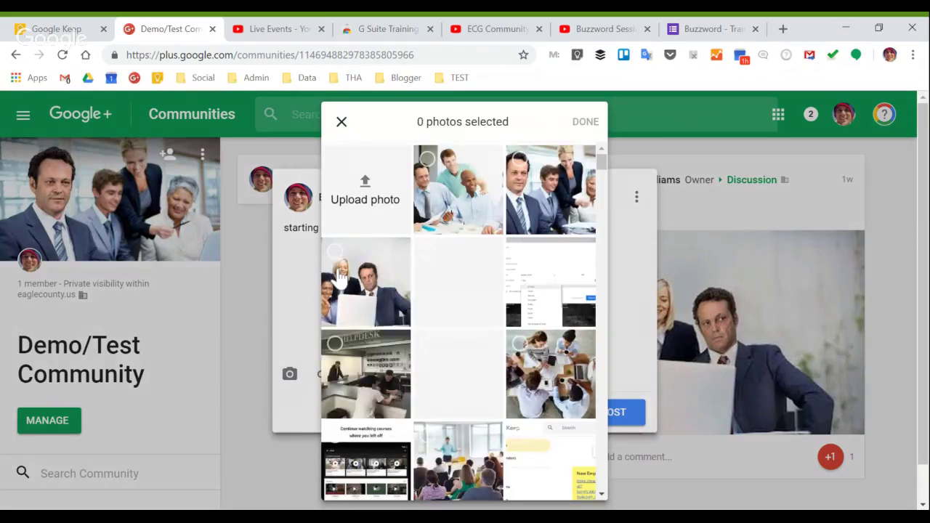
pyautogui.click(444, 191)
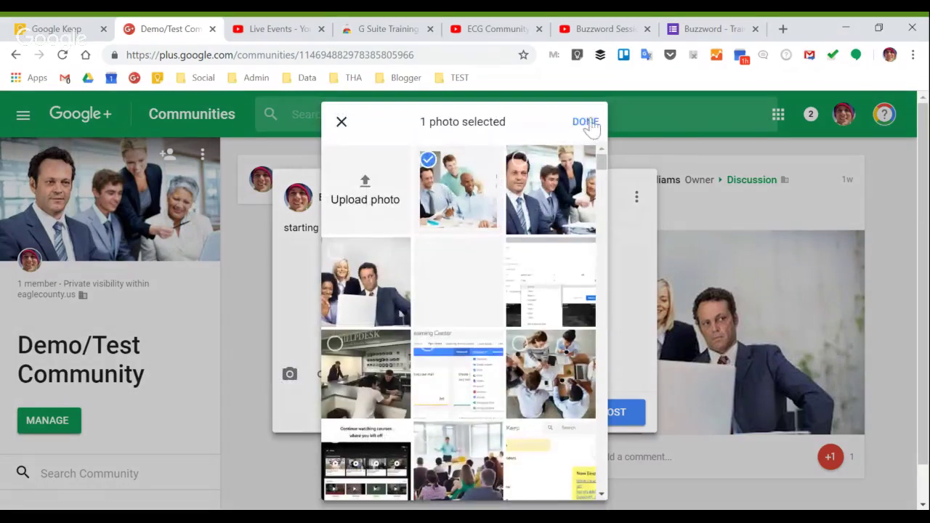
pyautogui.click(584, 121)
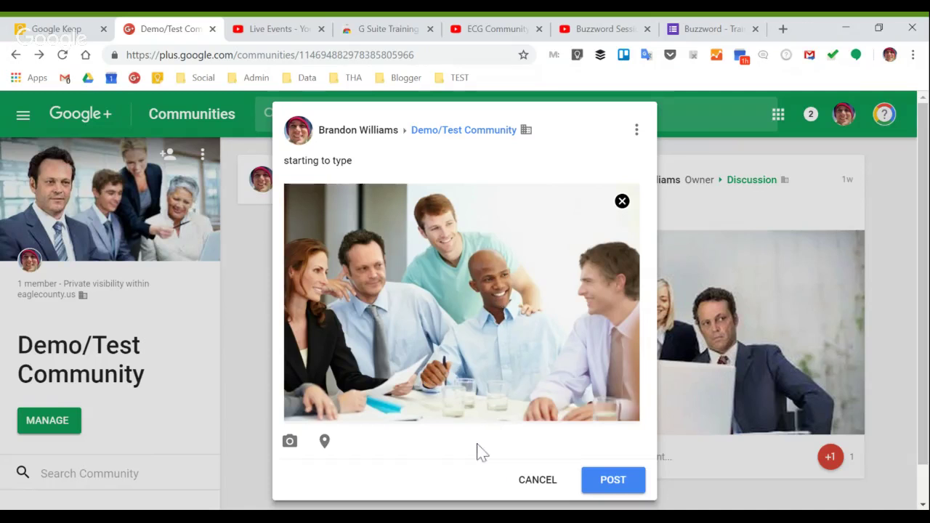
pyautogui.click(623, 202)
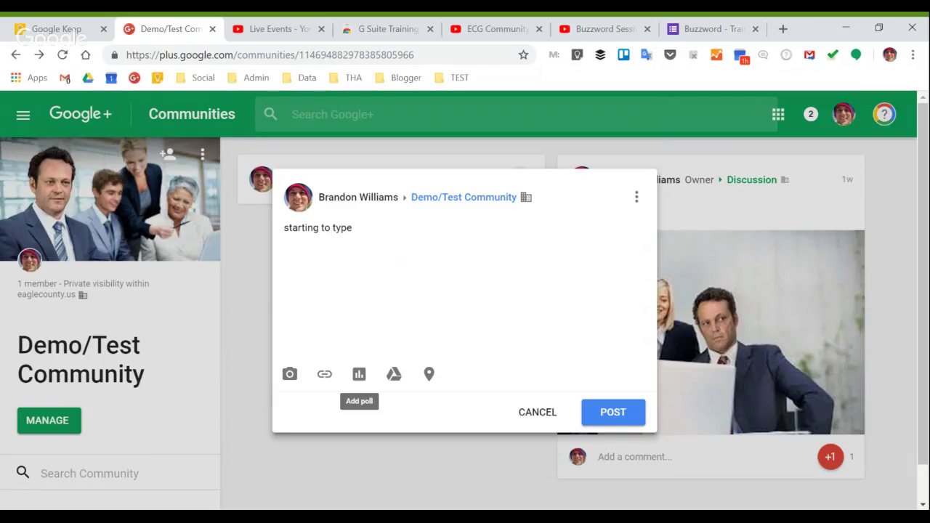
# Add a poll to the post with the choices "option 1" and "option 2"
pyautogui.click(359, 374)
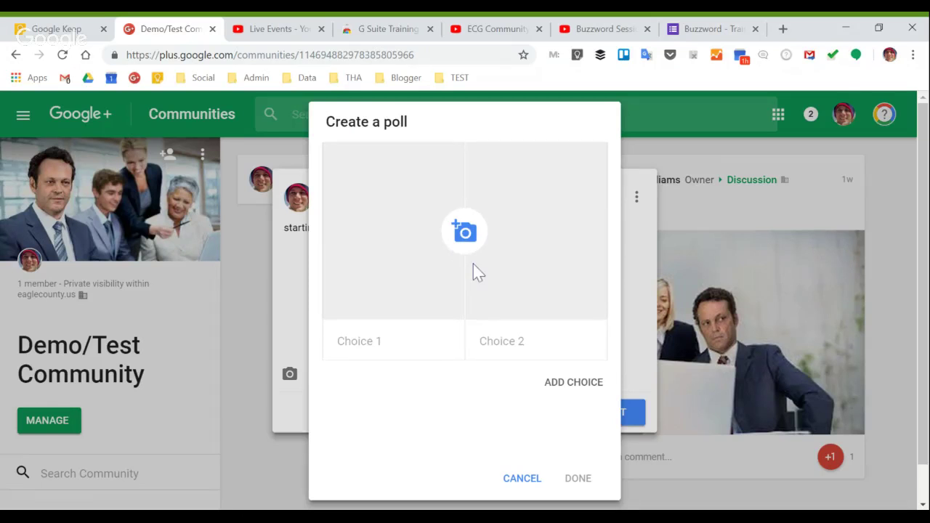
pyautogui.click(358, 349)
pyautogui.write('option 1')
pyautogui.press('Tab')
pyautogui.write('option 2')
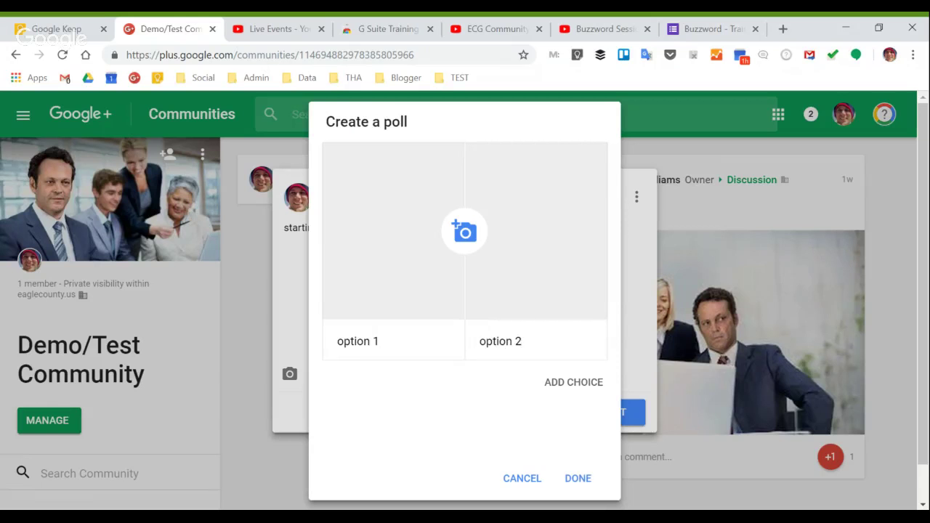
pyautogui.click(579, 481)
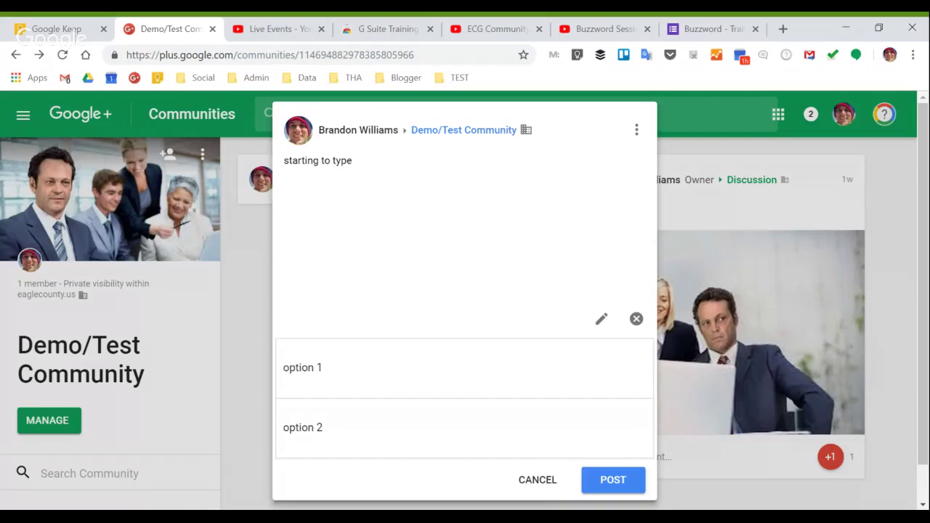
# Remove the poll from the post and discard the whole draft
pyautogui.click(638, 320)
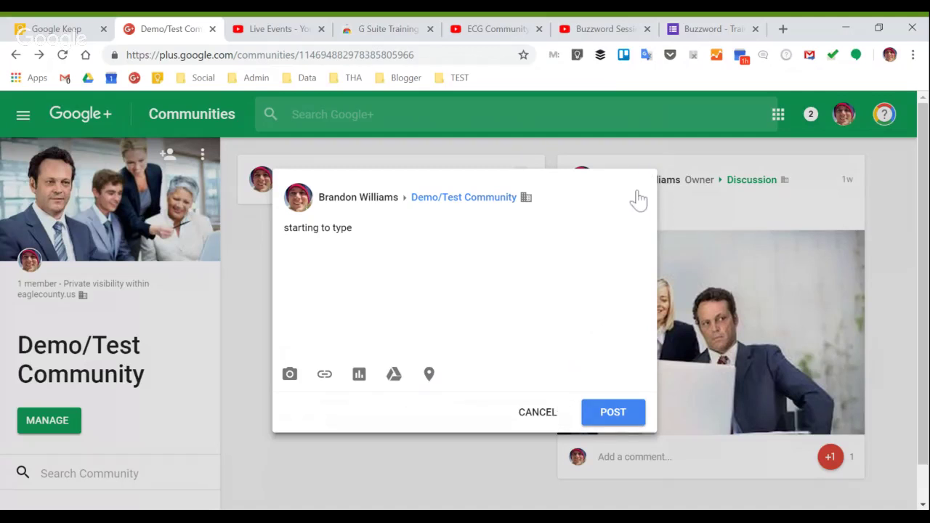
pyautogui.click(538, 412)
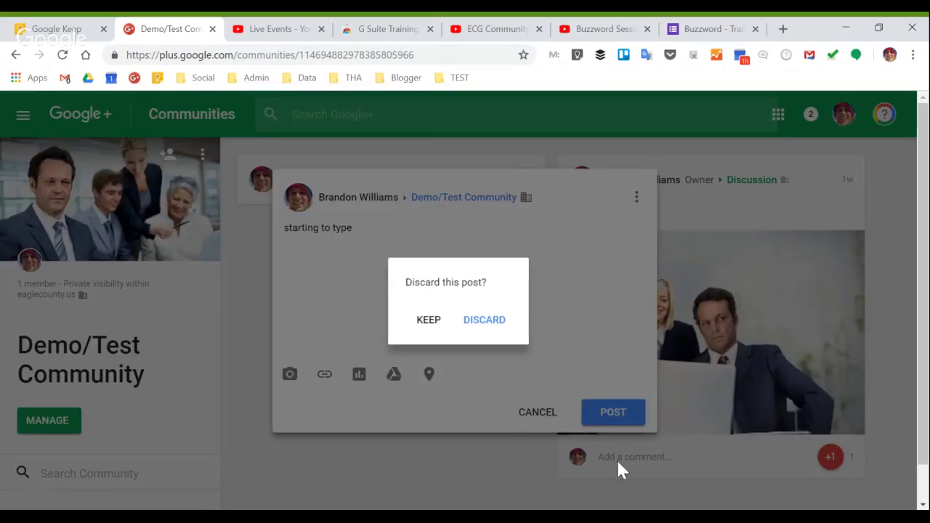
pyautogui.click(472, 324)
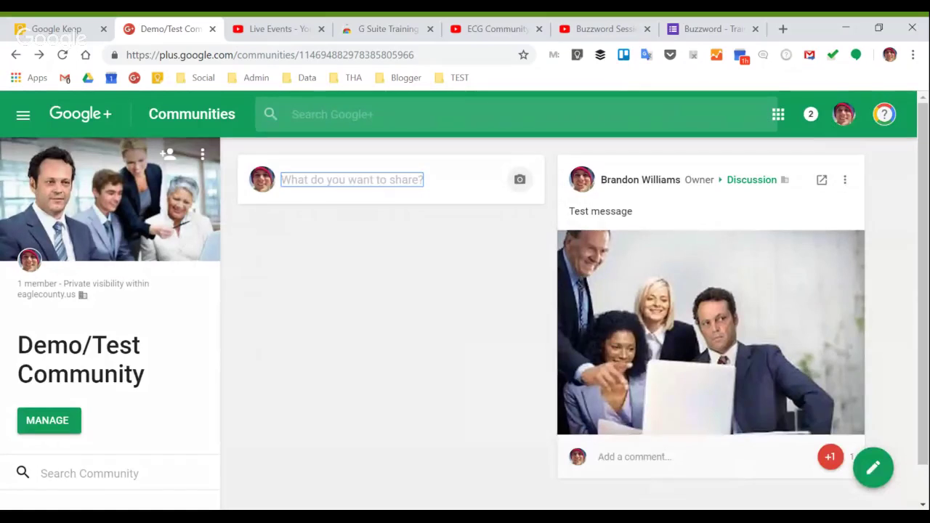
# Post the comment "something insightful or hilarious" on the Test message post
pyautogui.click(634, 456)
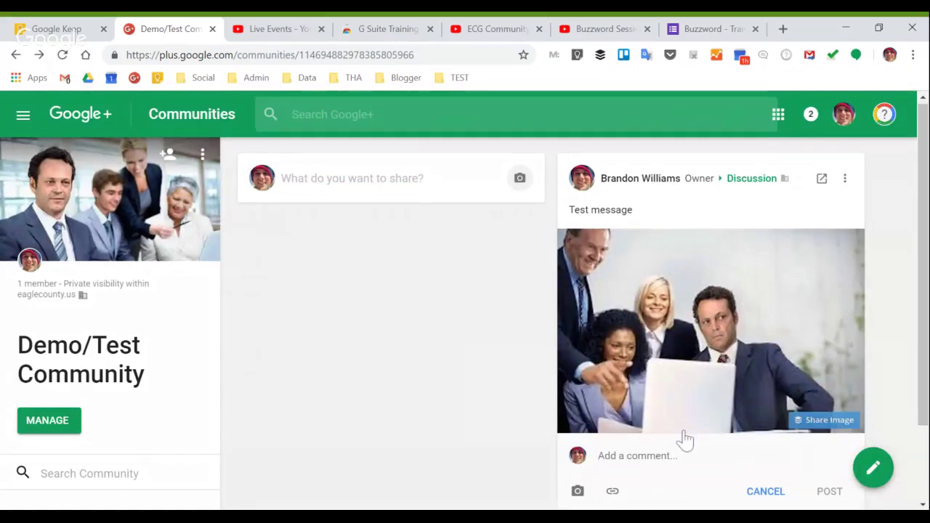
pyautogui.scroll(-2, 685, 439)
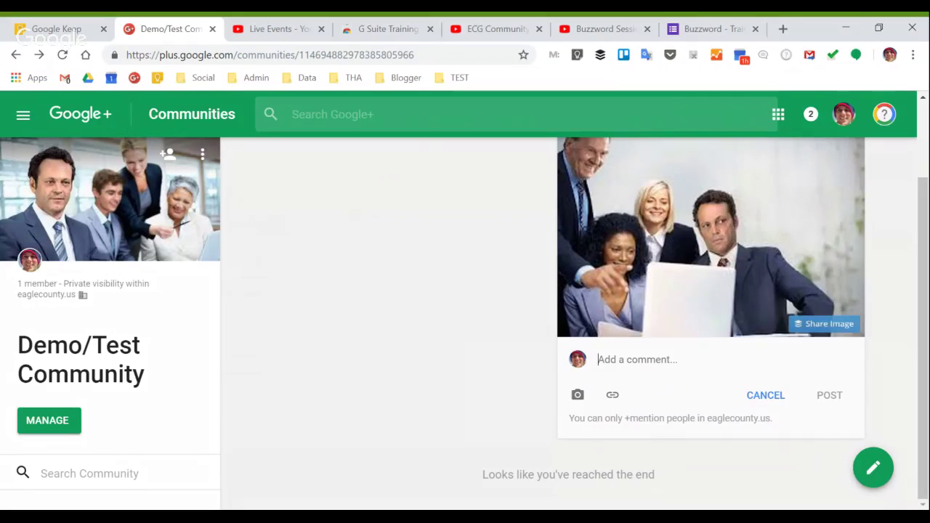
pyautogui.write('something insightful or hilarious')
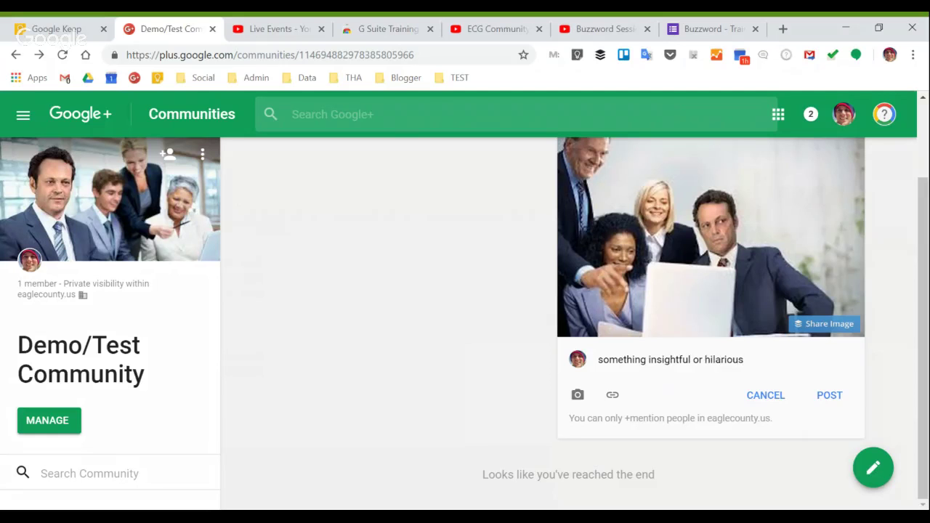
pyautogui.click(825, 395)
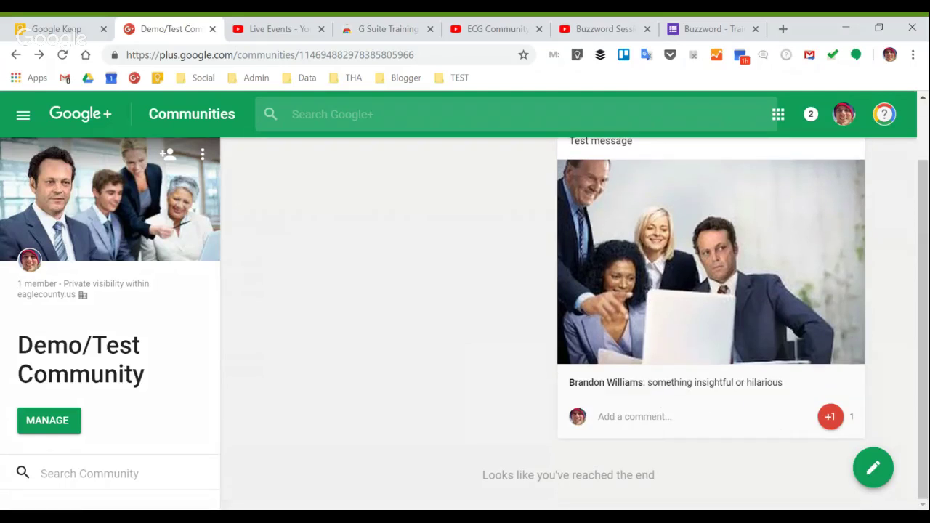
pyautogui.click(702, 430)
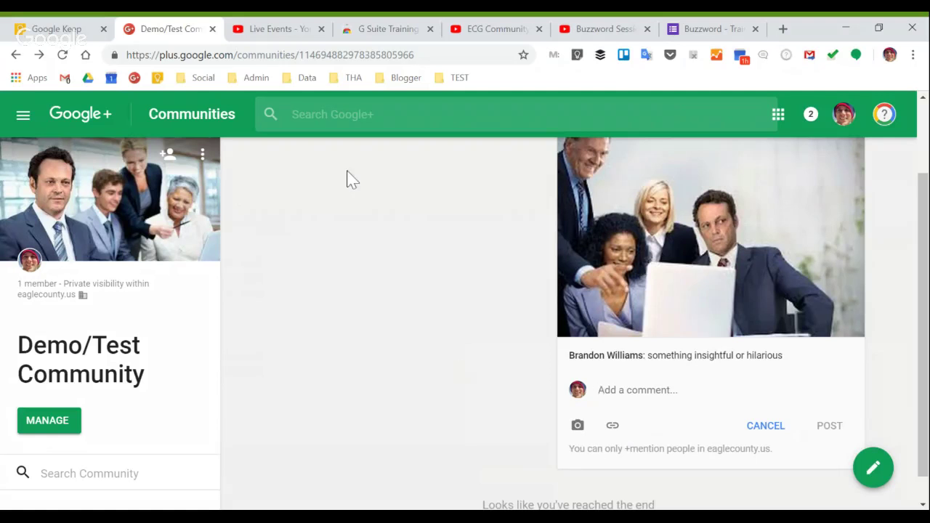
# Open the Buzzword community from the communities overview and review its training Quick Poll, including the voting options and comments
pyautogui.click(169, 120)
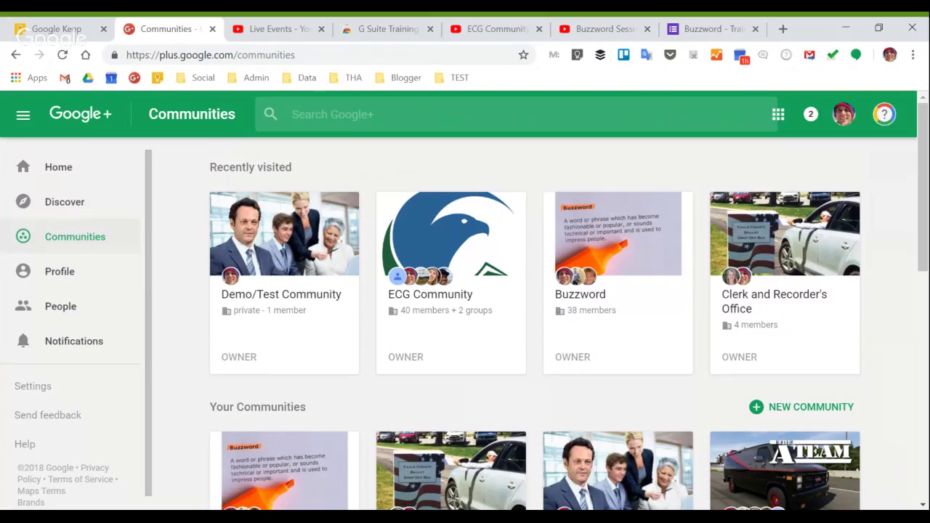
pyautogui.click(590, 309)
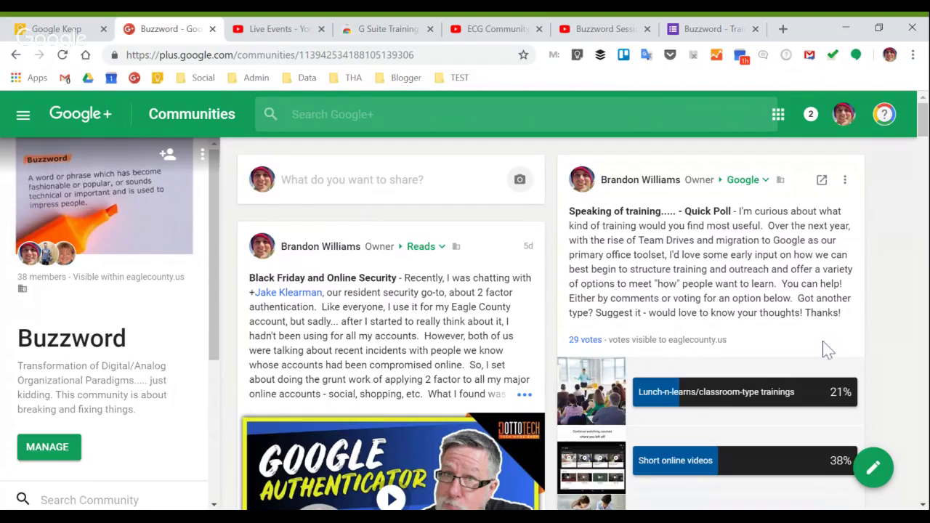
pyautogui.scroll(-1, 822, 350)
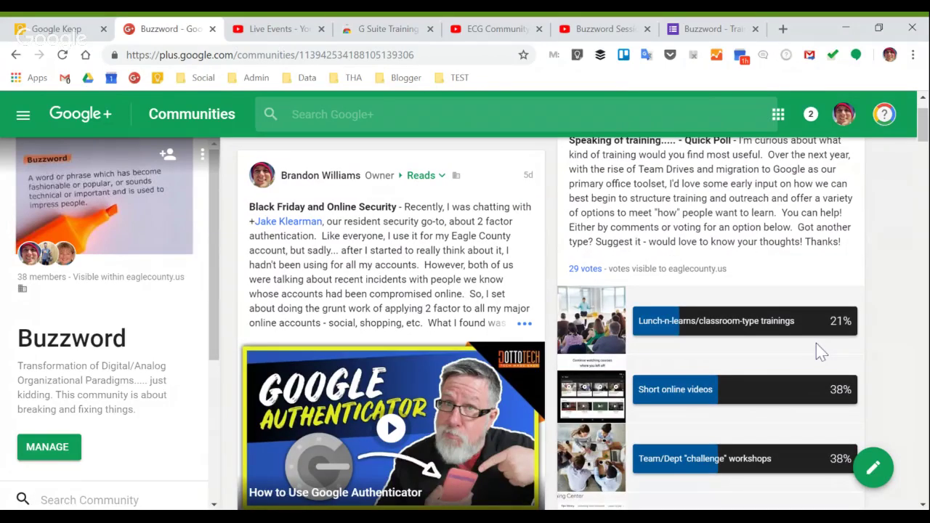
pyautogui.scroll(1, 828, 269)
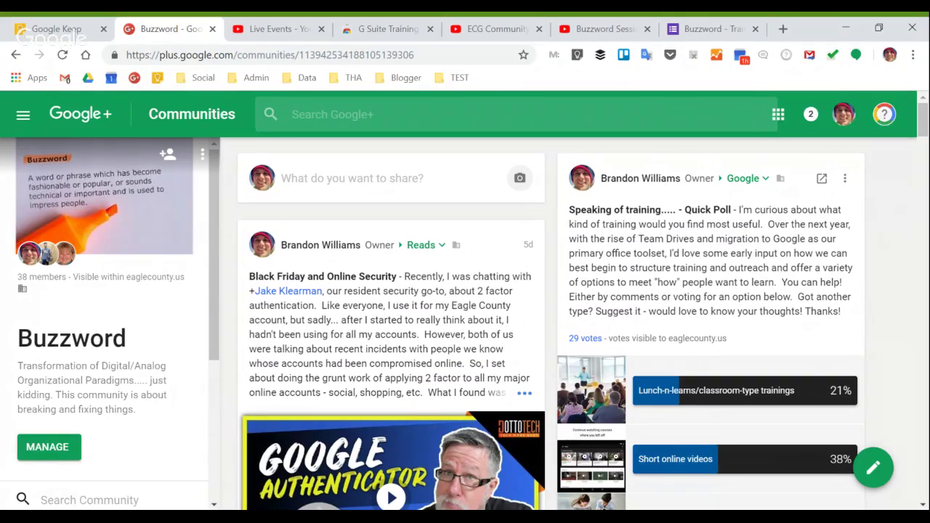
pyautogui.scroll(-1, 551, 327)
pyautogui.scroll(-1, 702, 291)
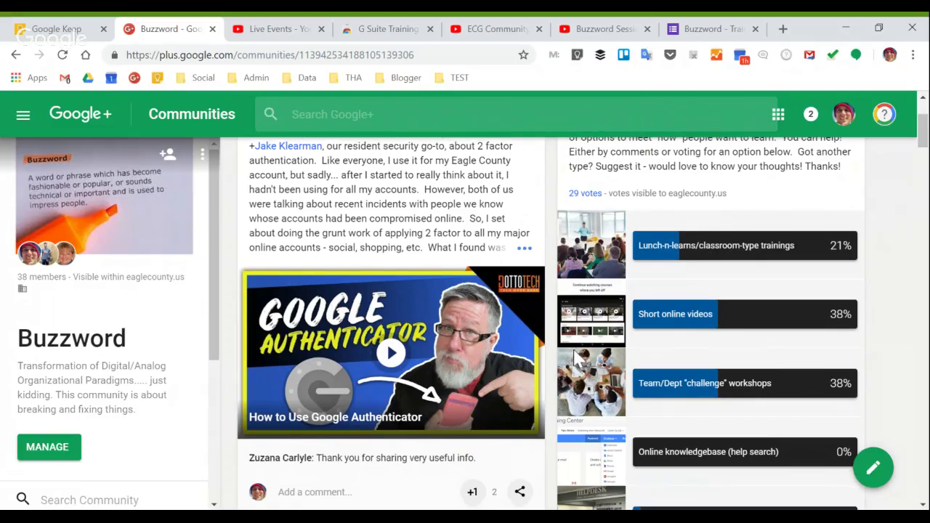
pyautogui.scroll(-3, 393, 349)
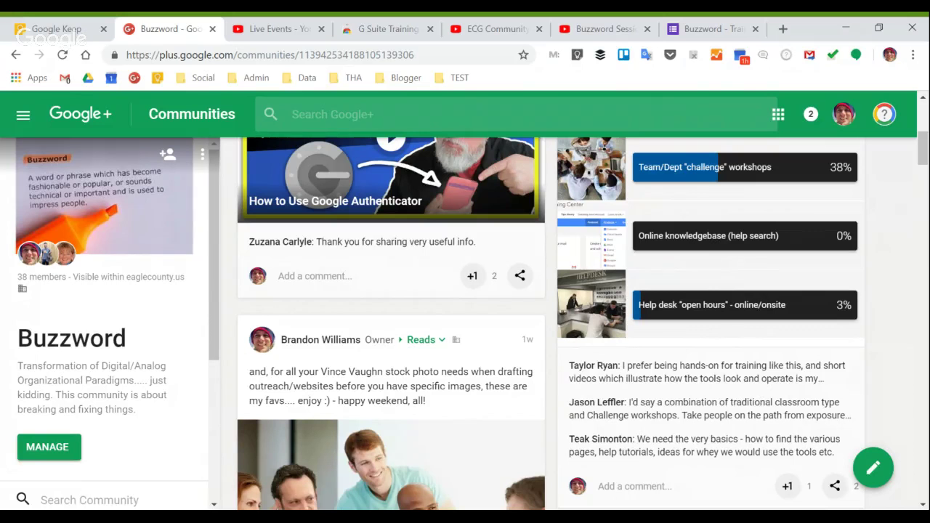
# Look through the older Buzzword posts, including the Buzzword Sessions, the post formatting tip, the ECG Community launch videos and the G Suite Training extension
pyautogui.scroll(-1, 357, 466)
pyautogui.scroll(-2, 356, 465)
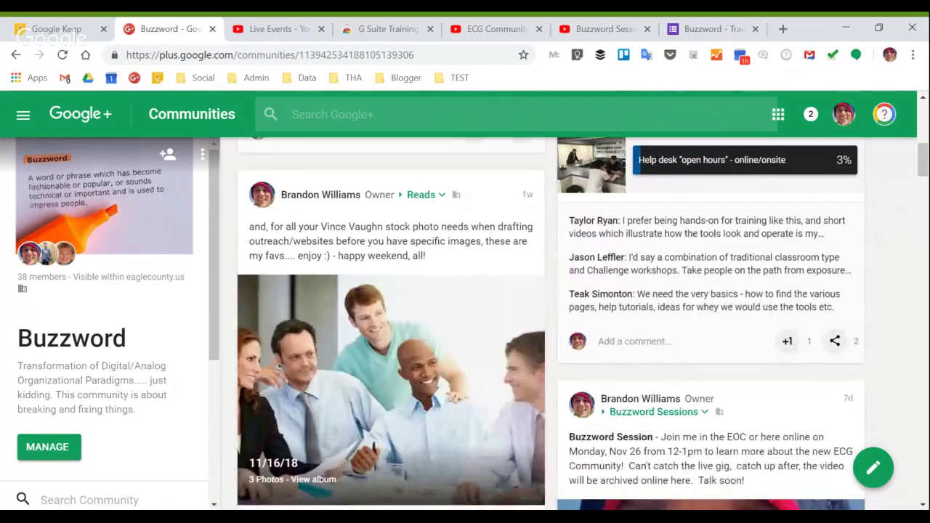
pyautogui.scroll(-2, 711, 327)
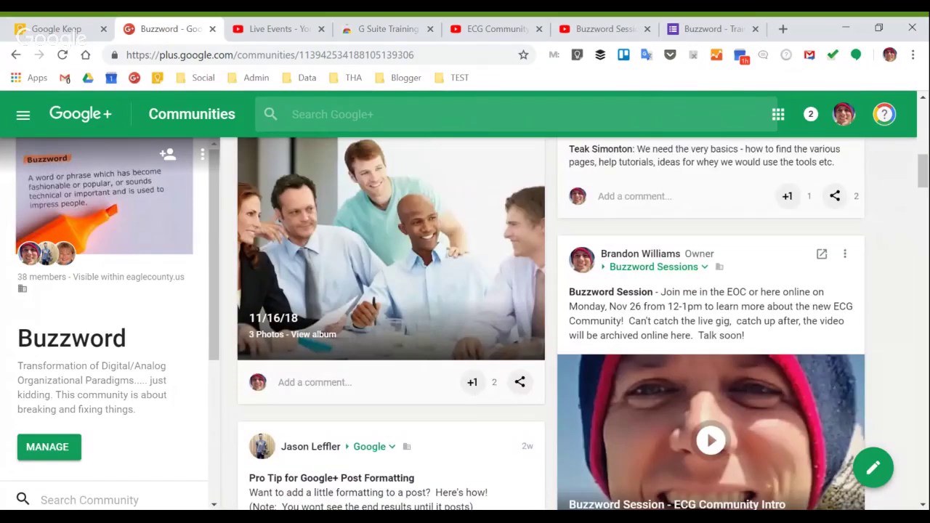
pyautogui.scroll(-2, 606, 375)
pyautogui.scroll(-1, 752, 240)
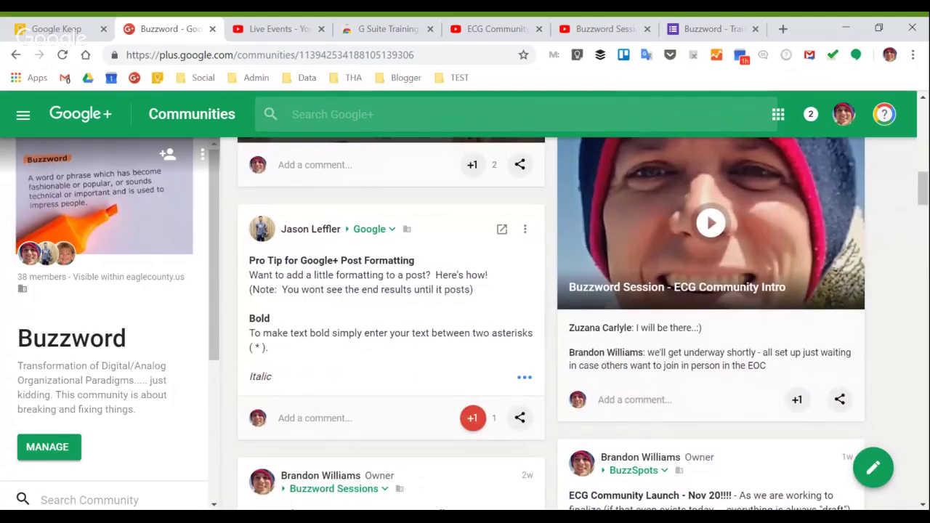
pyautogui.scroll(-3, 298, 312)
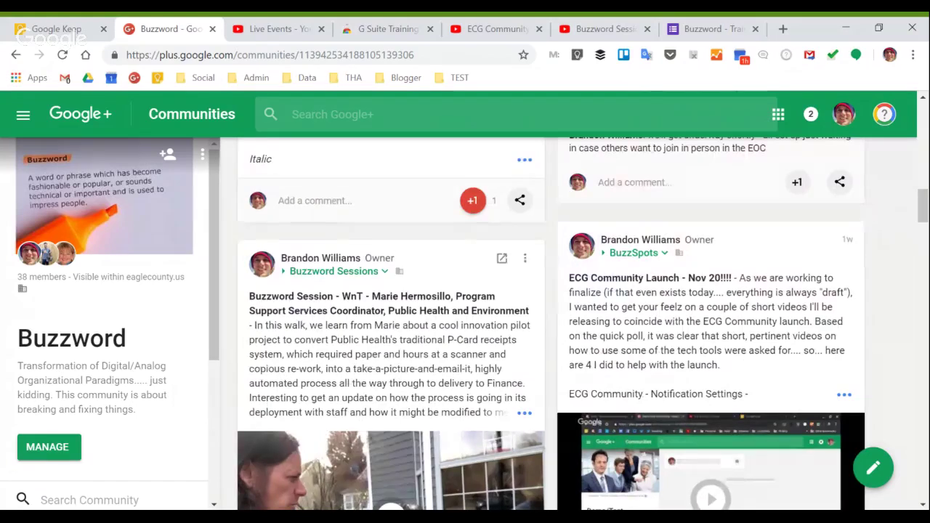
pyautogui.scroll(-5, 458, 353)
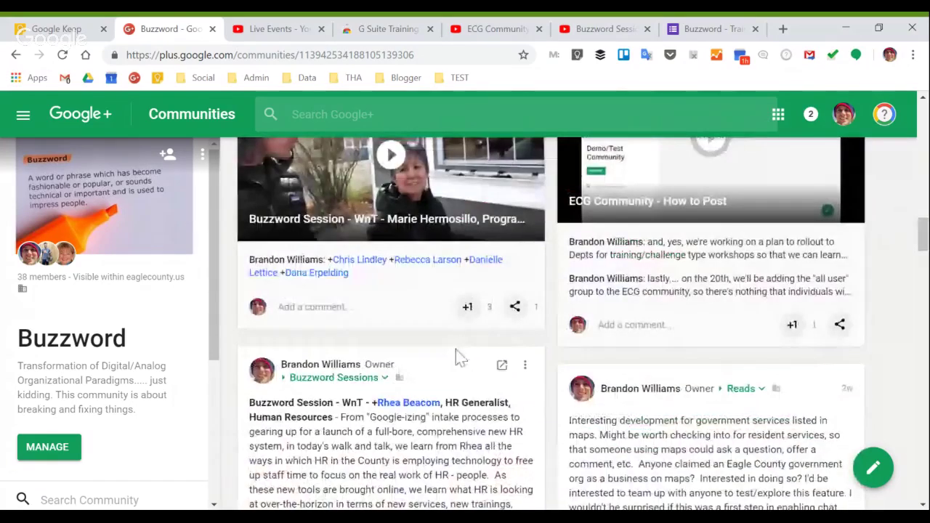
pyautogui.scroll(-8, 460, 358)
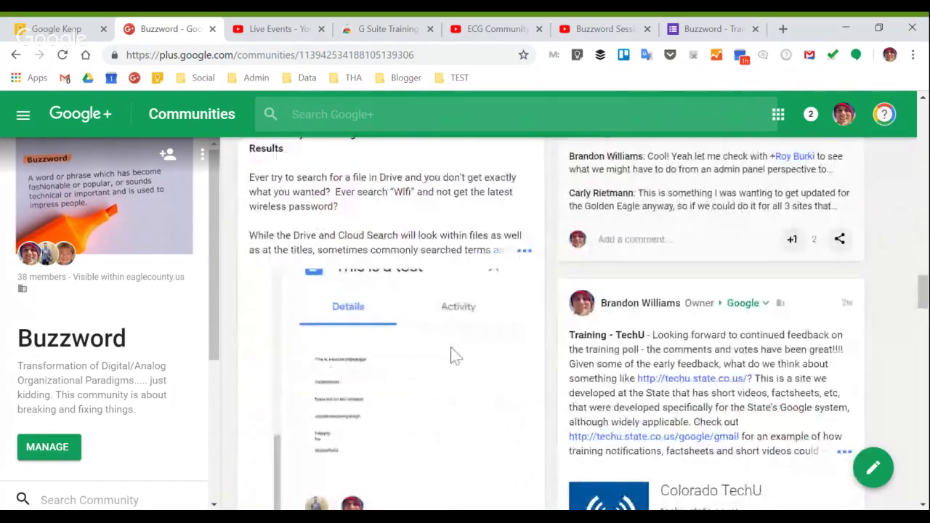
pyautogui.scroll(-3, 453, 354)
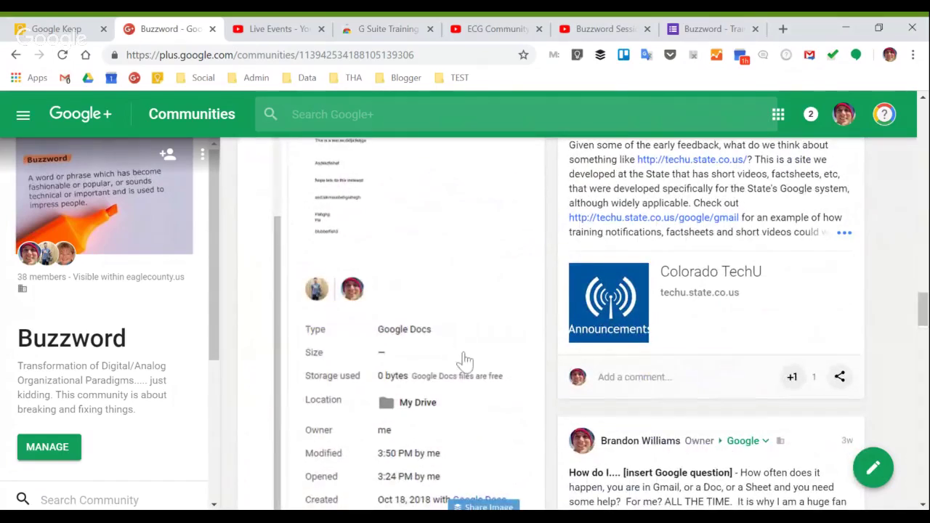
pyautogui.scroll(-1, 465, 361)
pyautogui.scroll(-2, 717, 451)
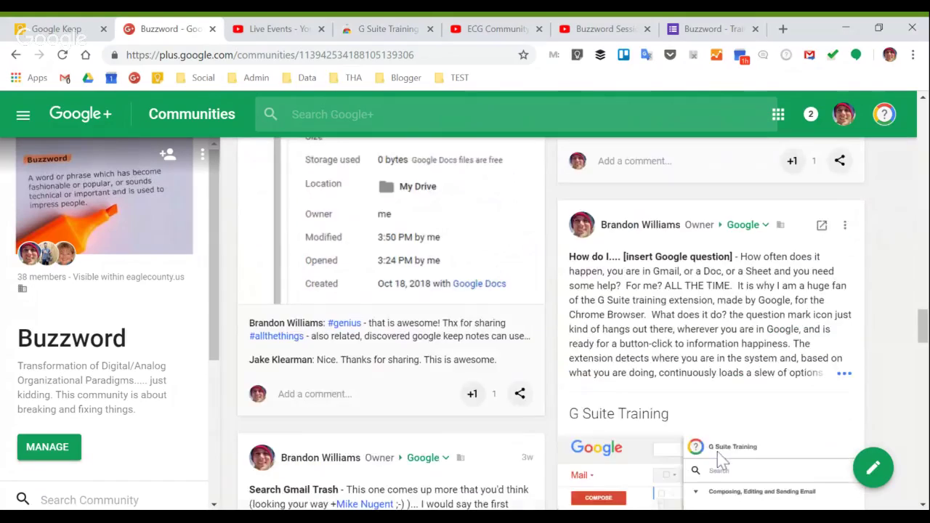
# Return to the newest Buzzword posts and look over the community's filter categories
pyautogui.scroll(5, 717, 451)
pyautogui.scroll(15, 700, 454)
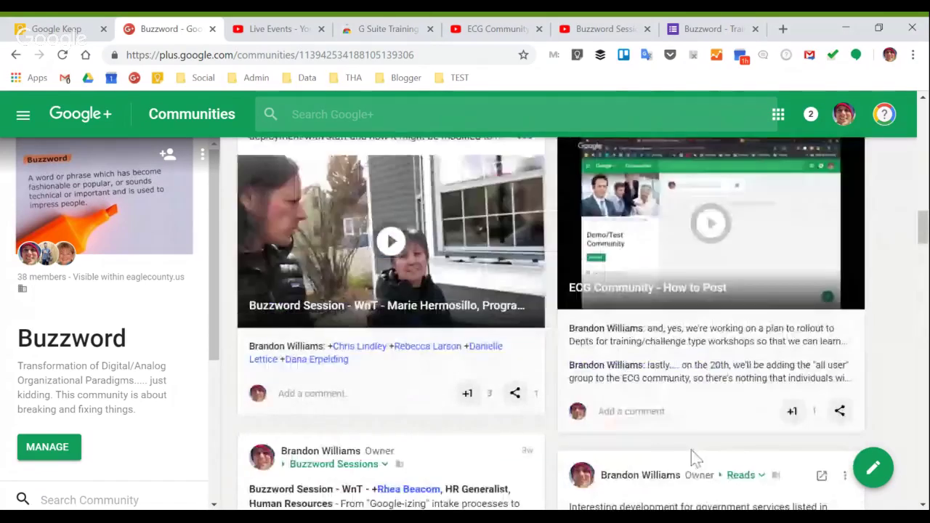
pyautogui.scroll(5, 686, 421)
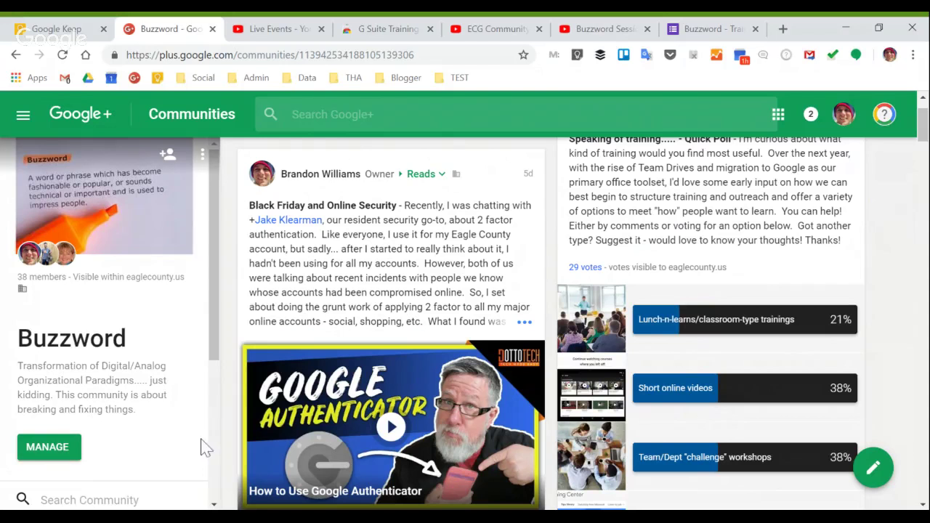
pyautogui.scroll(-3, 135, 429)
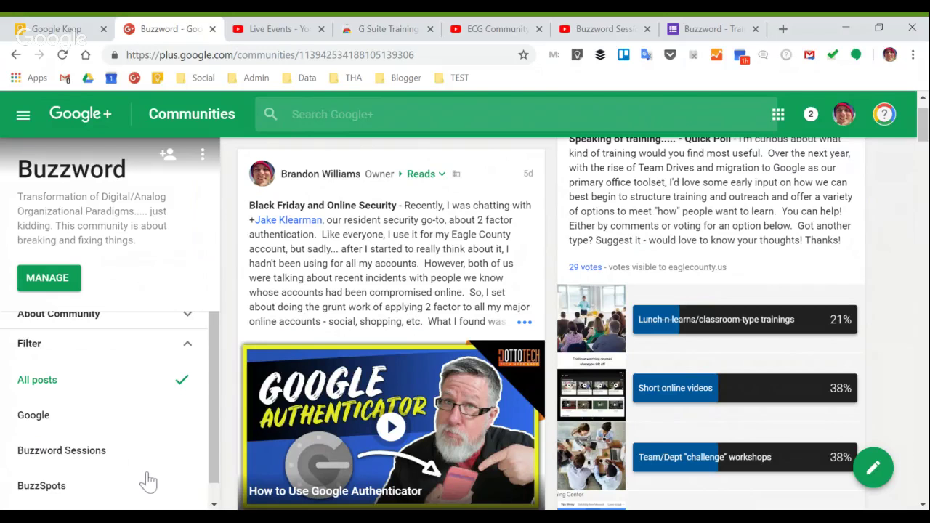
pyautogui.scroll(2, 112, 438)
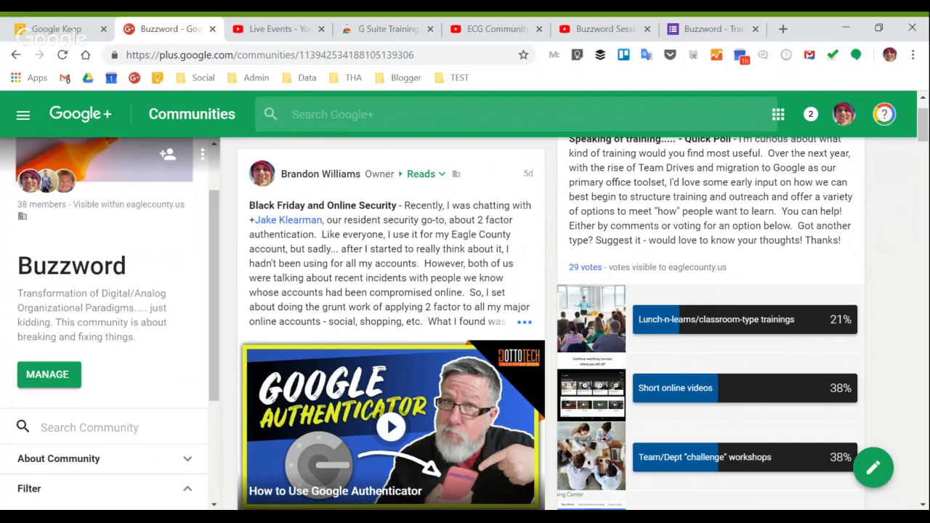
# Open the Buzzword Training Requests form from the Buzzword community's About Community links
pyautogui.click(186, 459)
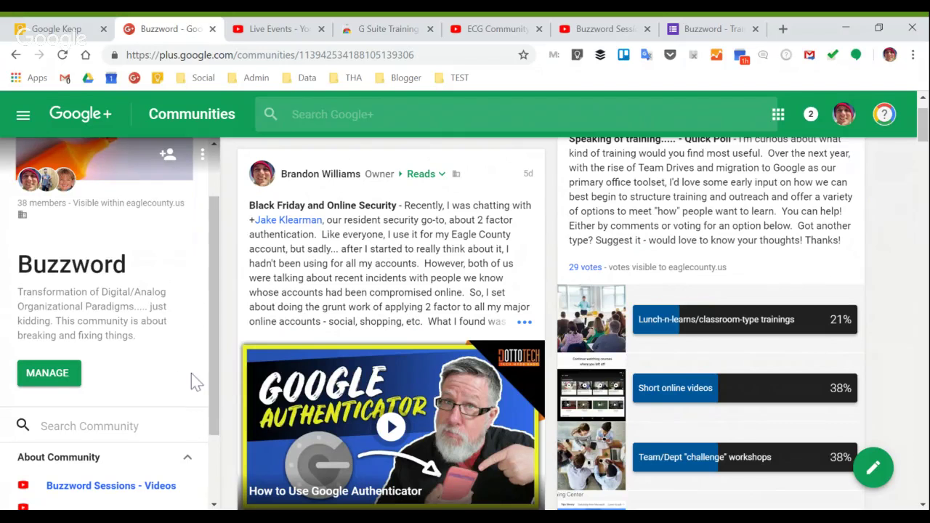
pyautogui.scroll(-1, 193, 378)
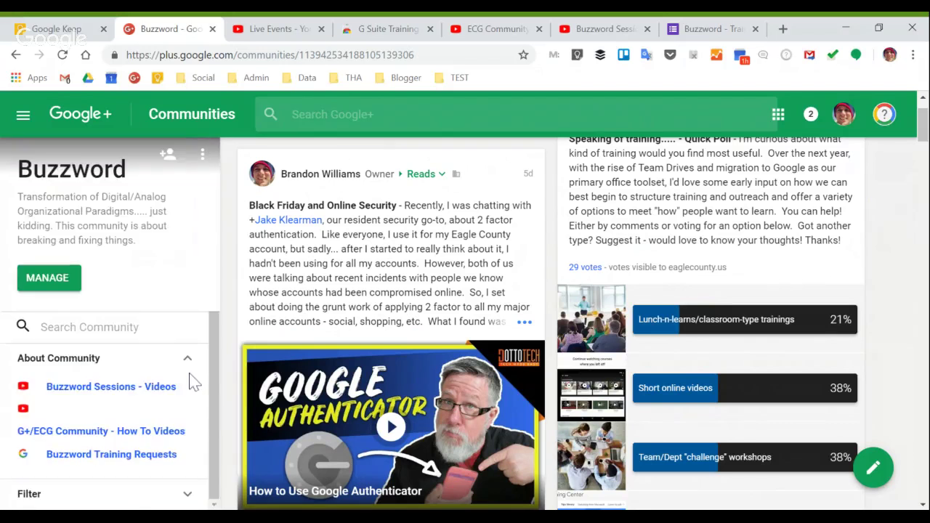
pyautogui.click(131, 456)
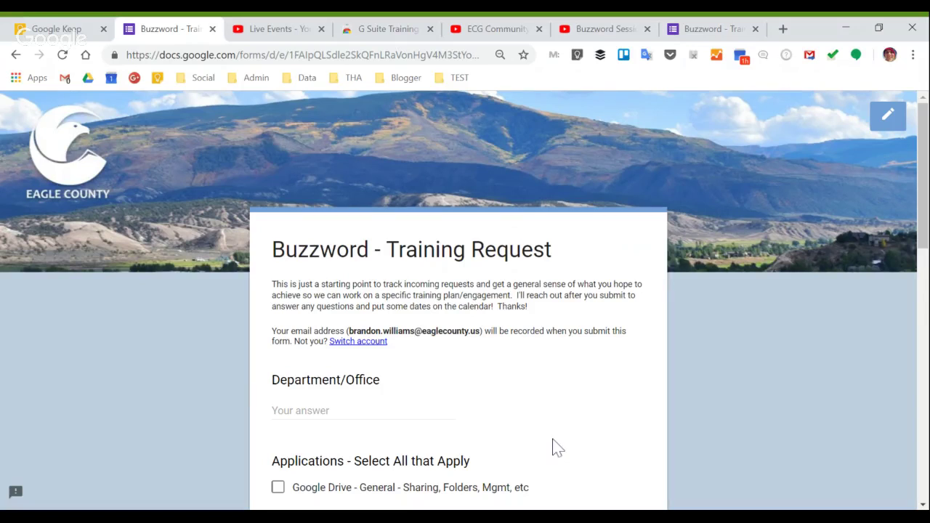
# Review the Buzzword - Training Request form's questions, including the applications checklist and the comfort-level choices
pyautogui.scroll(-1, 557, 447)
pyautogui.scroll(-2, 557, 447)
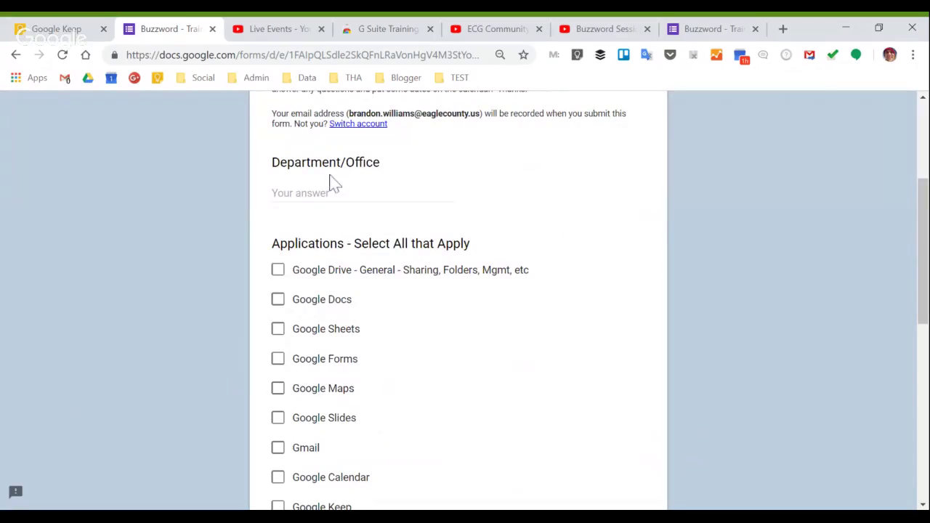
pyautogui.scroll(-5, 429, 379)
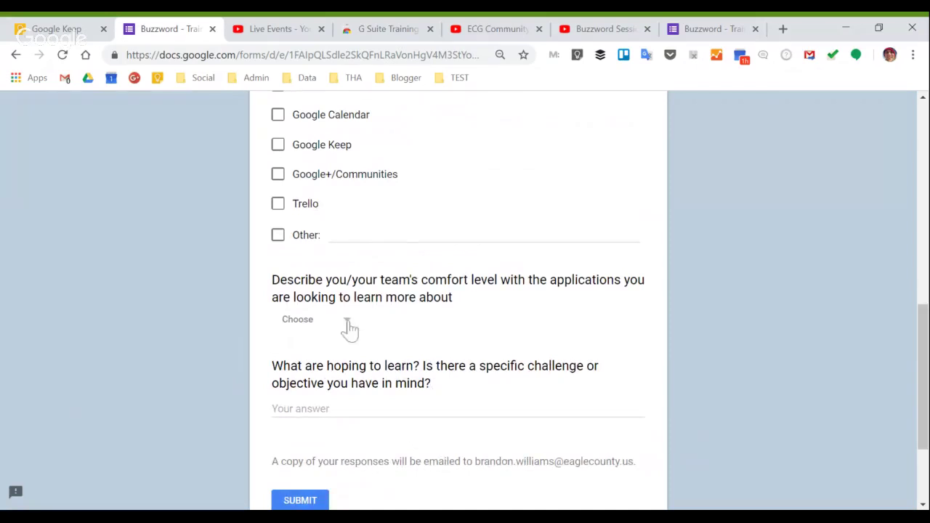
pyautogui.click(347, 327)
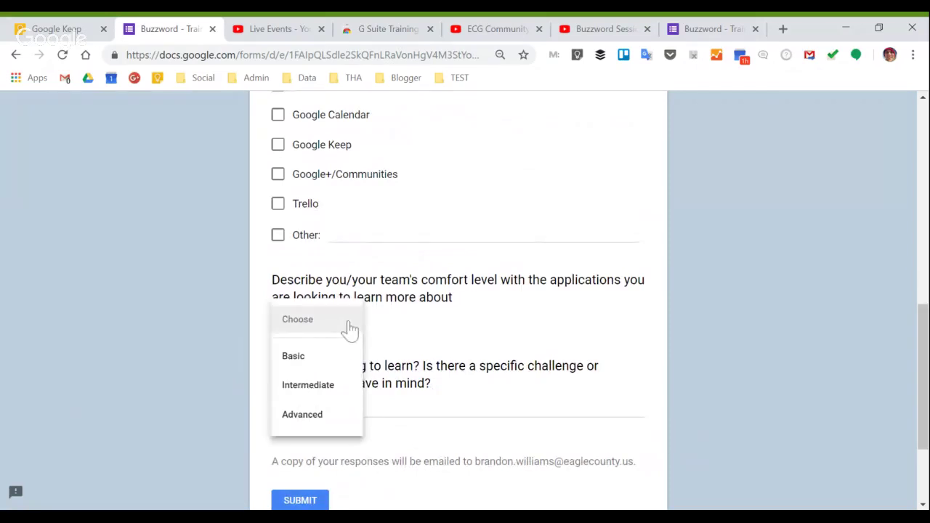
pyautogui.click(609, 315)
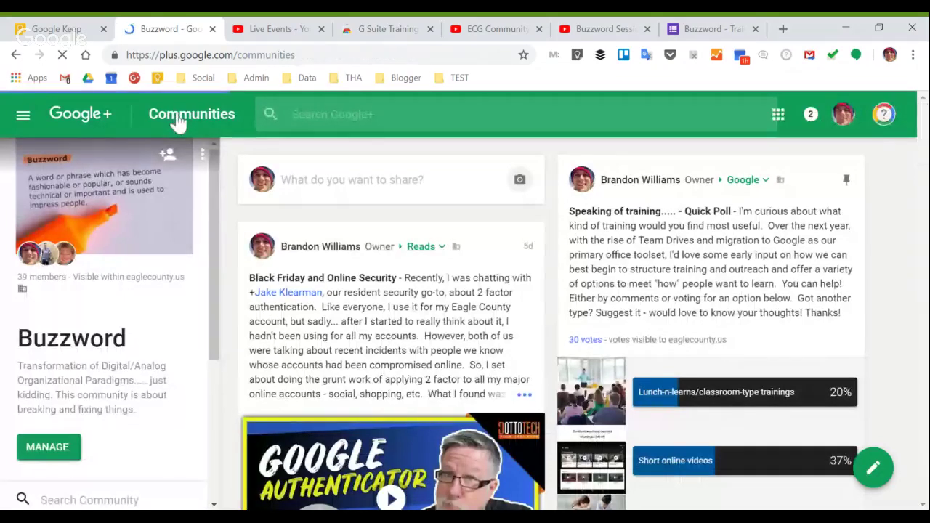
# Open the ECG Community from the communities overview and read the EC360 - MIRA Bus Tour notification with its comments
pyautogui.click(176, 118)
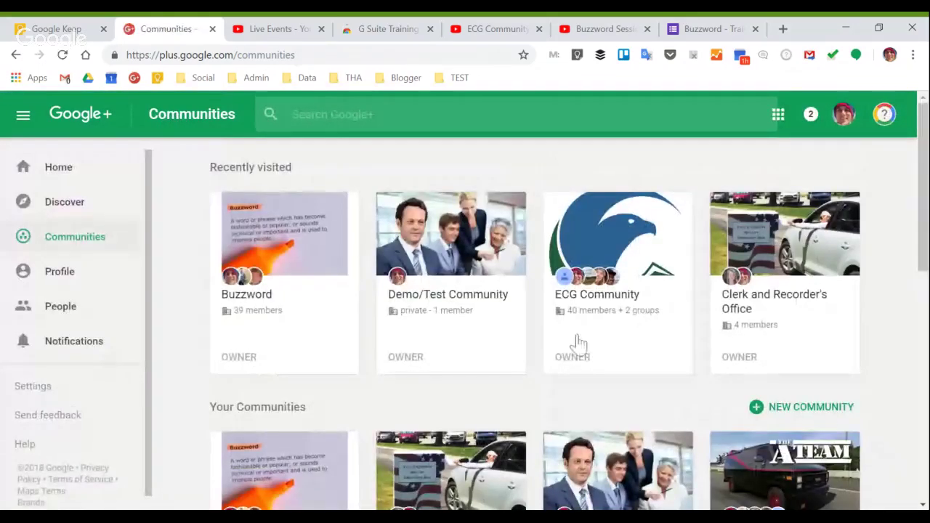
pyautogui.click(588, 303)
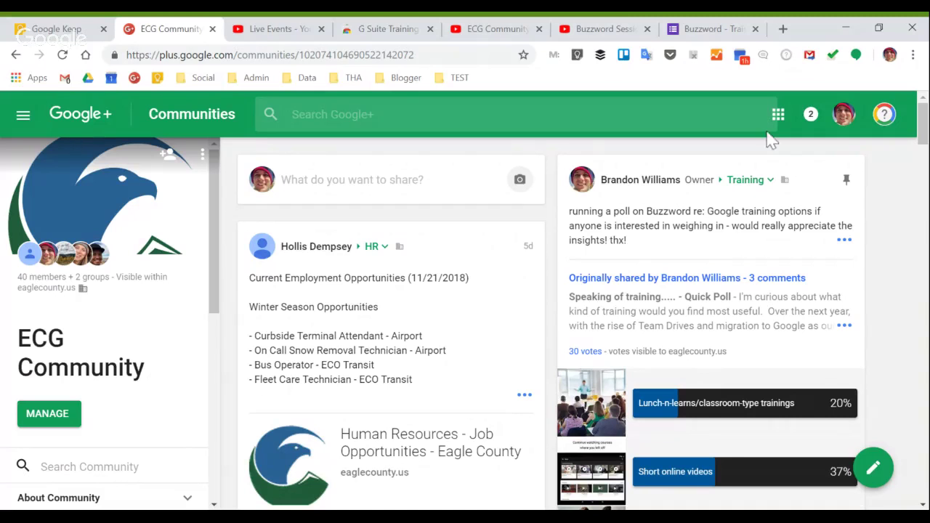
pyautogui.click(811, 116)
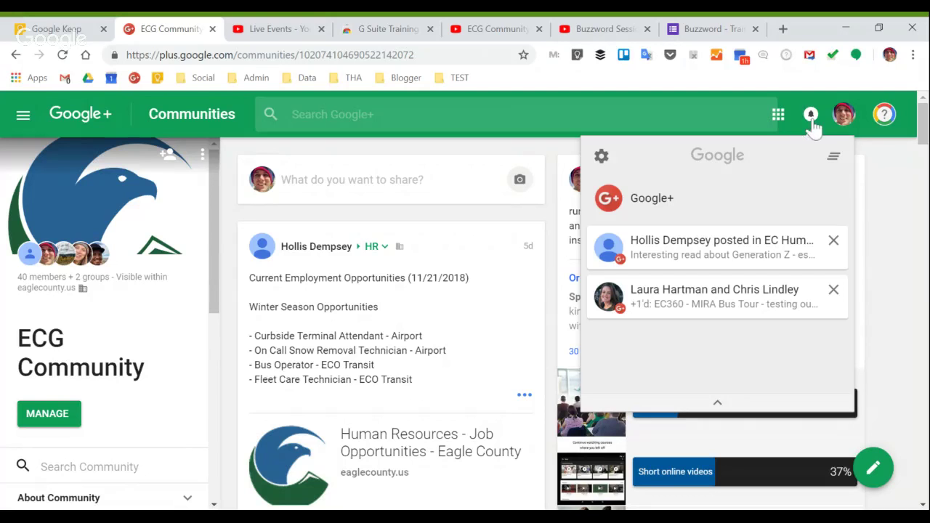
pyautogui.click(741, 311)
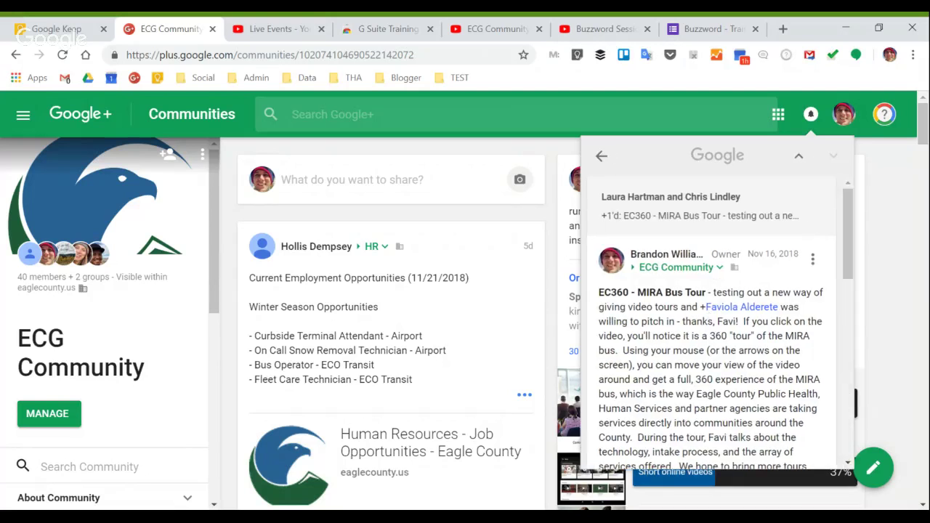
pyautogui.scroll(-6, 716, 328)
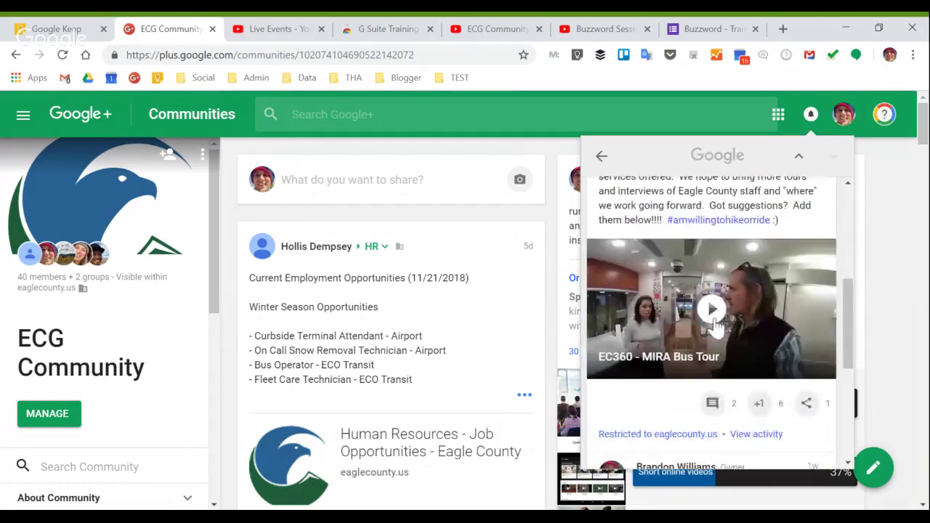
pyautogui.scroll(-1, 716, 327)
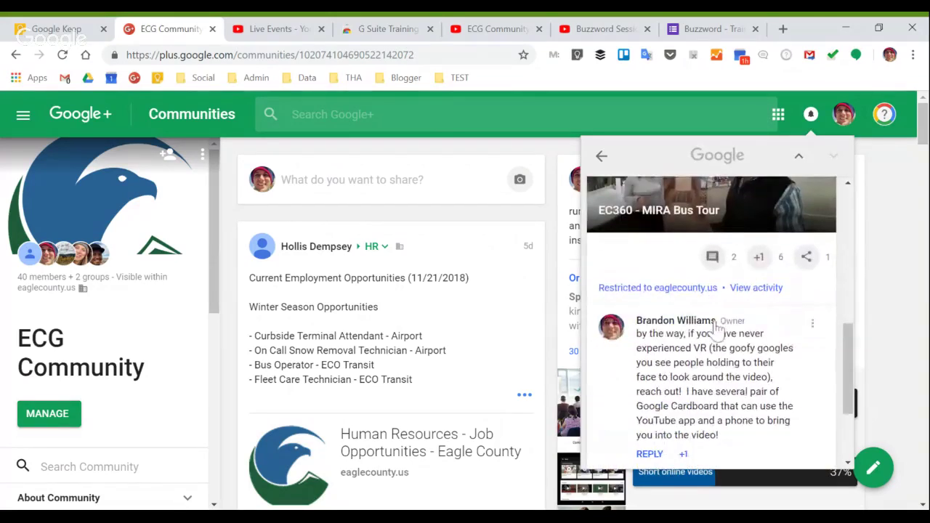
pyautogui.scroll(-4, 716, 328)
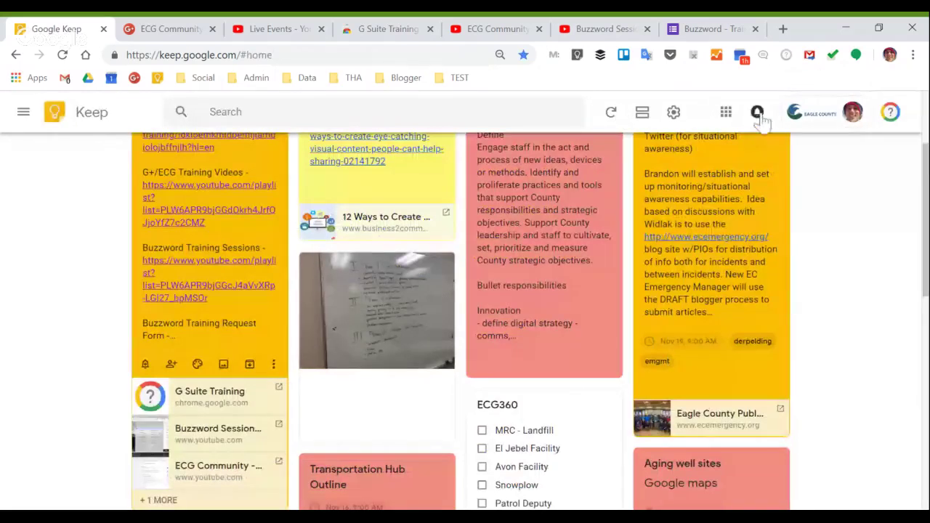
# Show the Google notifications from within Google Keep and from within Google Drive
pyautogui.click(757, 112)
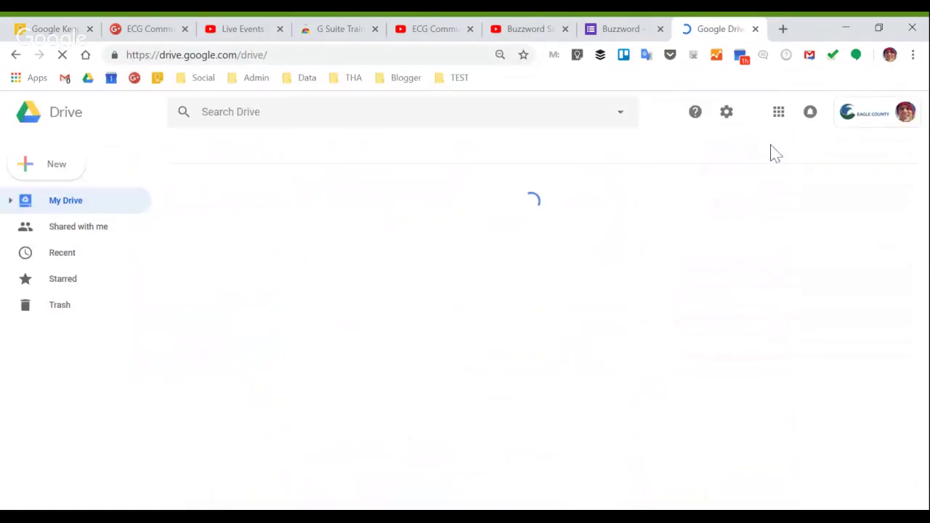
pyautogui.click(808, 124)
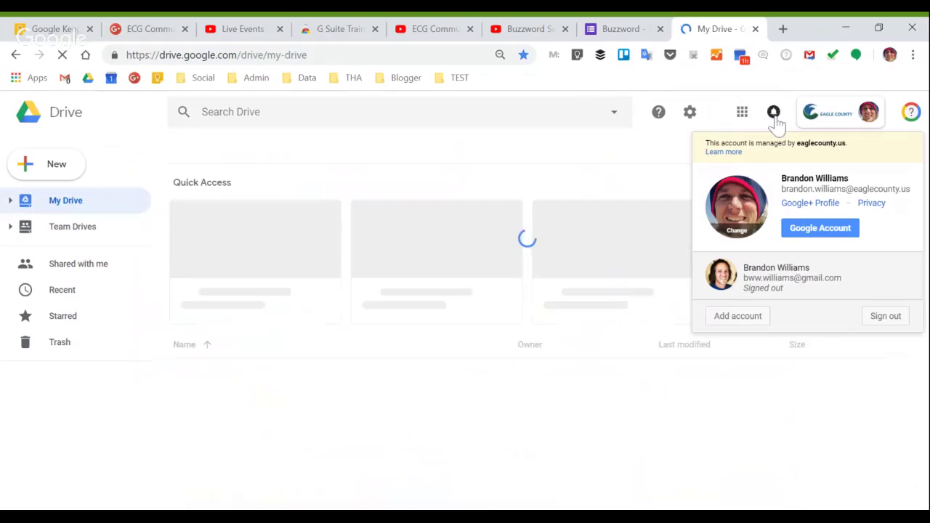
pyautogui.click(774, 118)
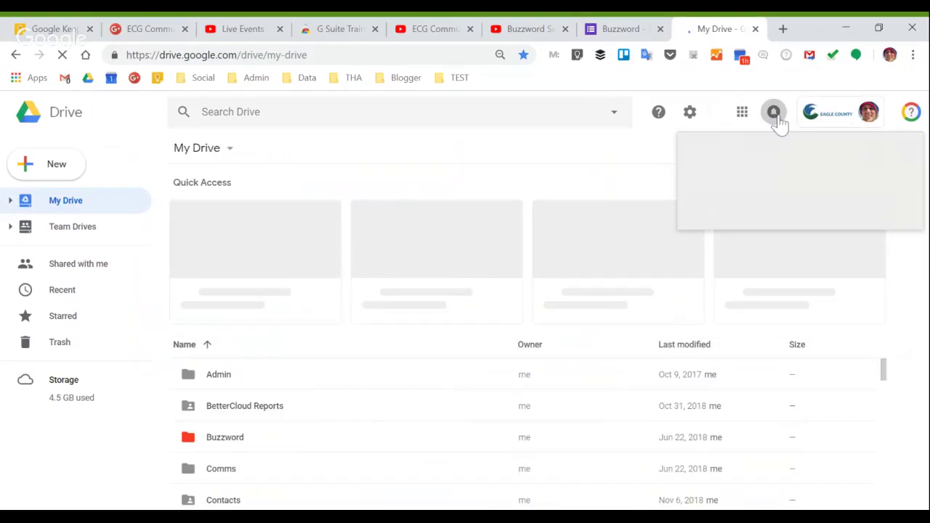
pyautogui.click(778, 120)
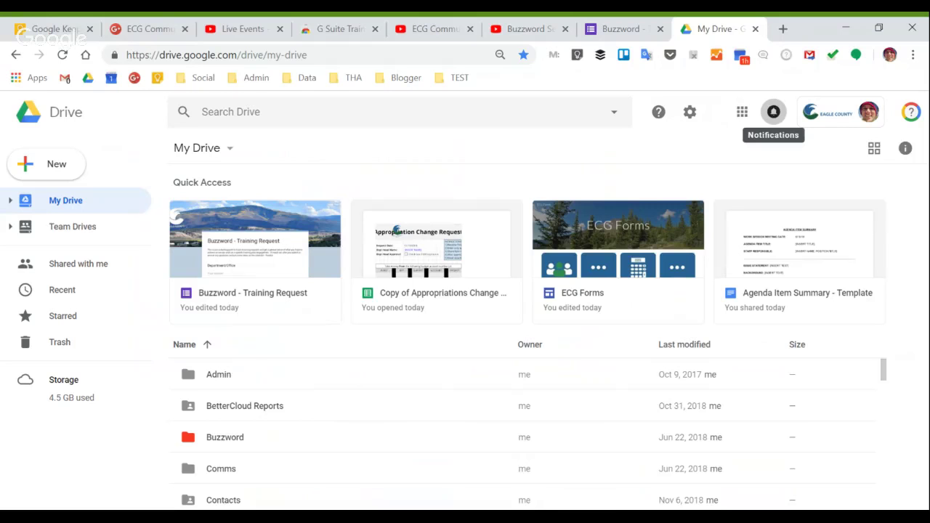
# Switch back to the ECG Community in Google+, open the Google+ settings and look through them down to the Notifications section
pyautogui.click(135, 29)
pyautogui.click(840, 143)
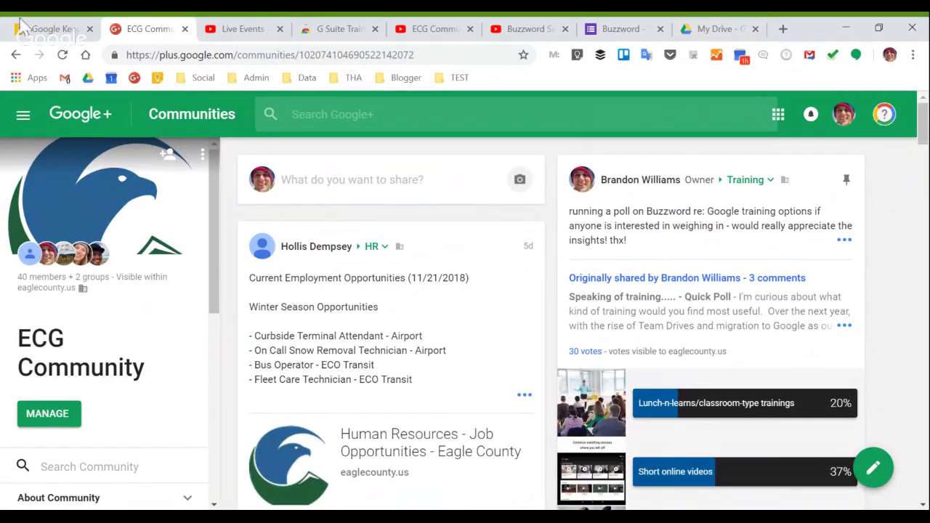
pyautogui.click(24, 114)
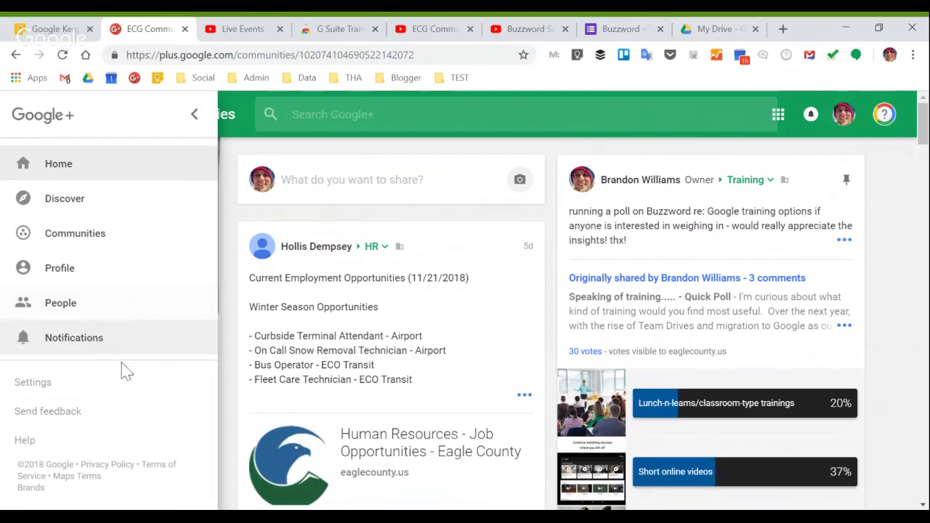
pyautogui.click(110, 386)
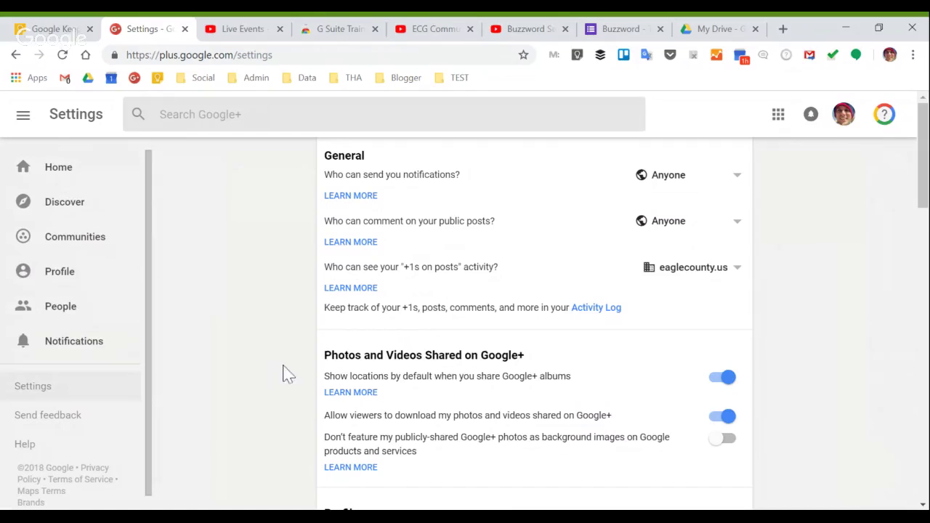
pyautogui.scroll(-4, 291, 364)
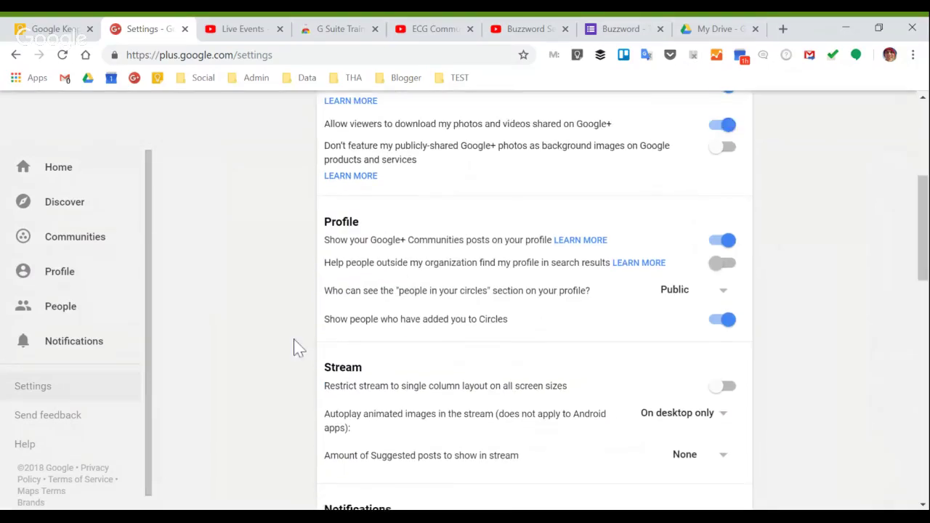
pyautogui.scroll(-4, 296, 347)
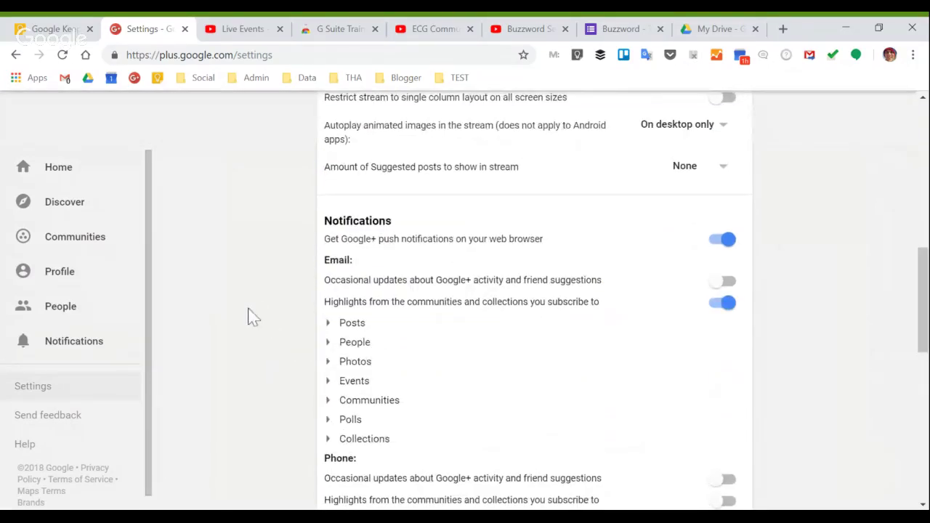
# Return to the ECG Community, reopen the Google+ settings from there and review the email and phone notification categories
pyautogui.click(15, 57)
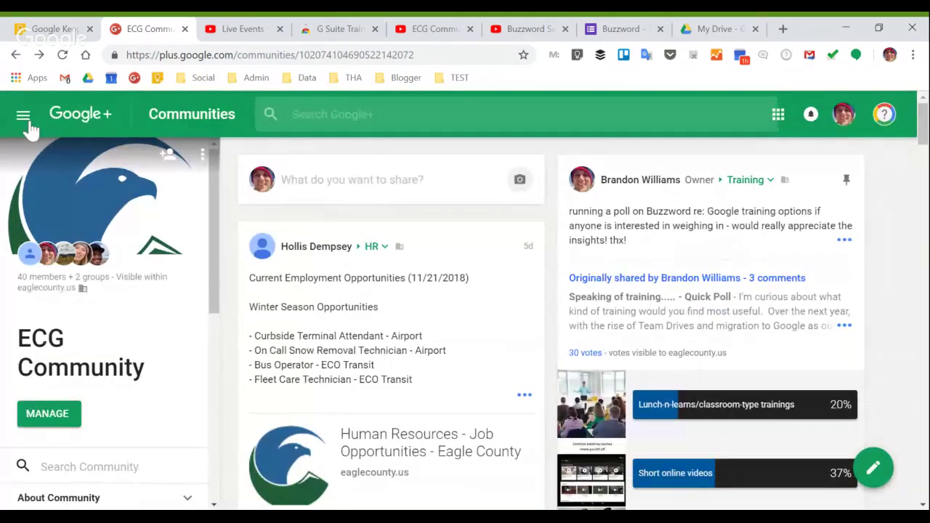
pyautogui.click(23, 117)
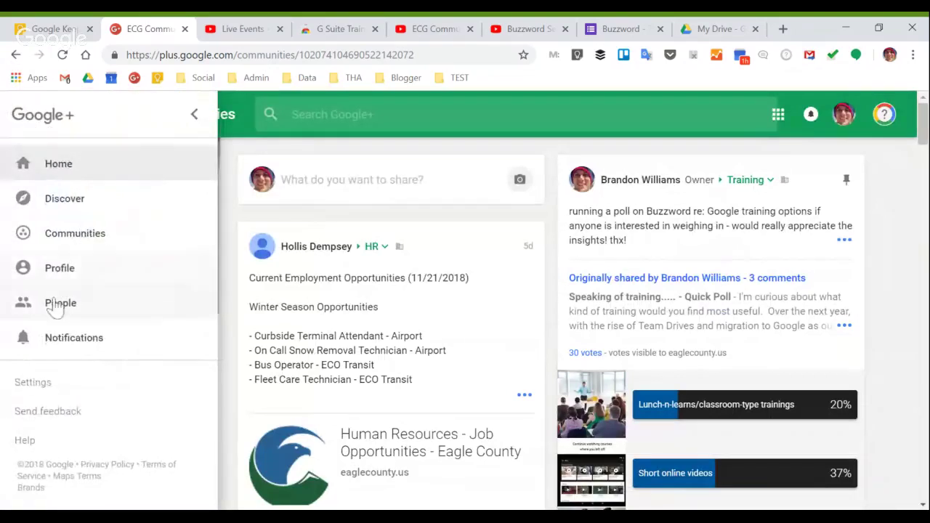
pyautogui.click(51, 391)
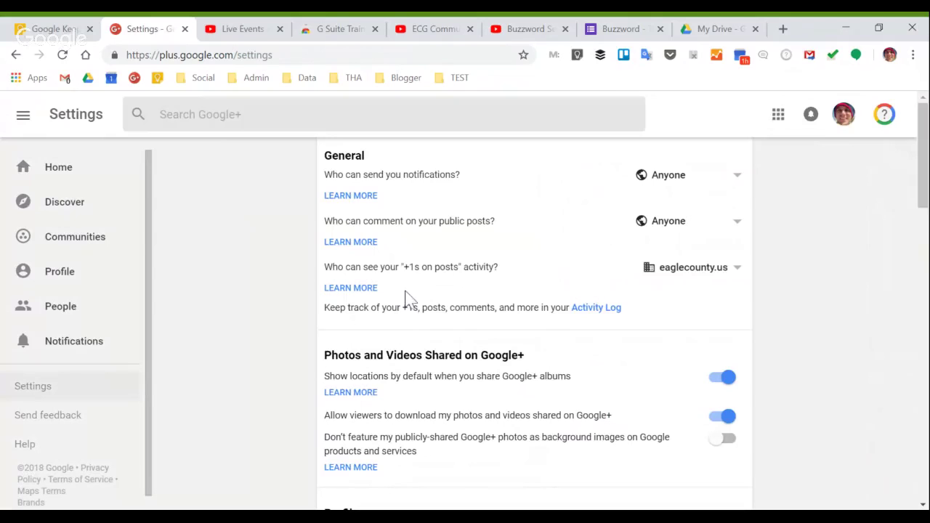
pyautogui.scroll(-6, 407, 298)
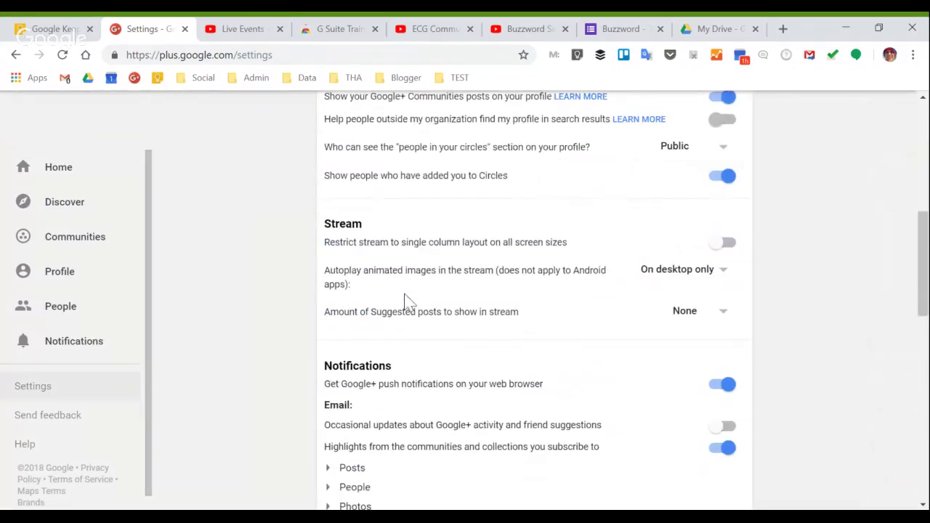
pyautogui.scroll(-3, 407, 302)
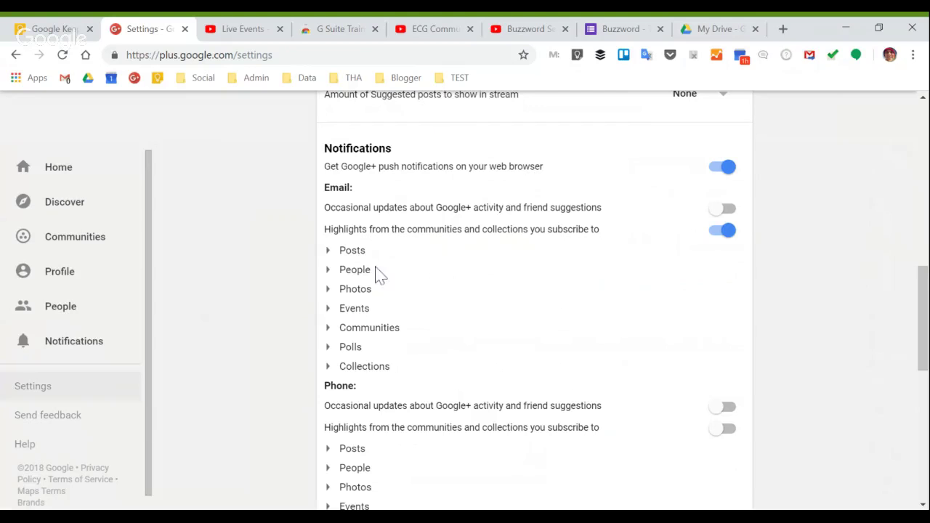
pyautogui.scroll(-2, 280, 281)
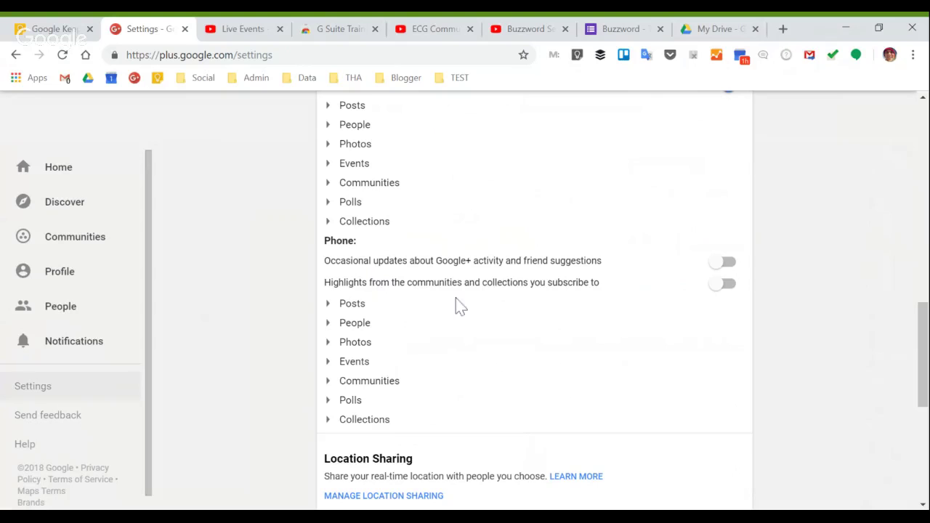
# Expand the phone notification options for Communities and examine the email options for Posts, collapsing the Posts options again
pyautogui.click(329, 383)
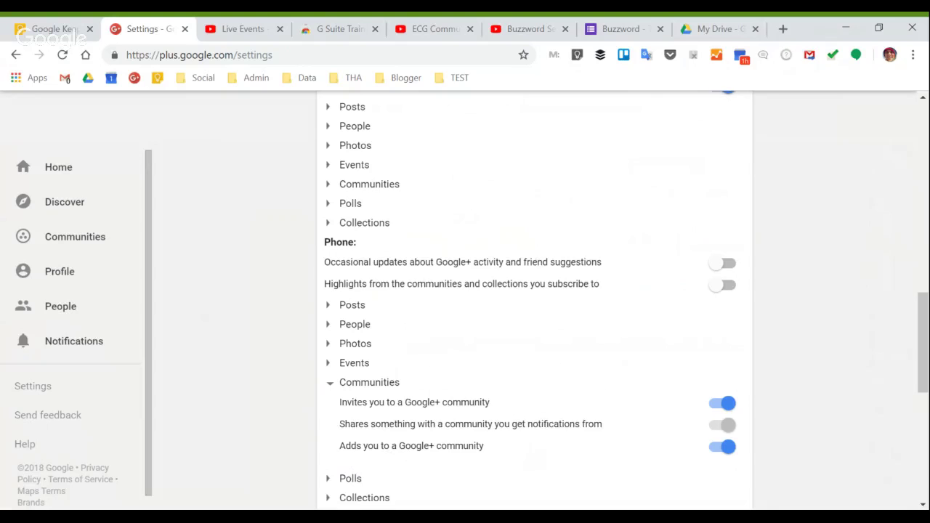
pyautogui.scroll(1, 458, 428)
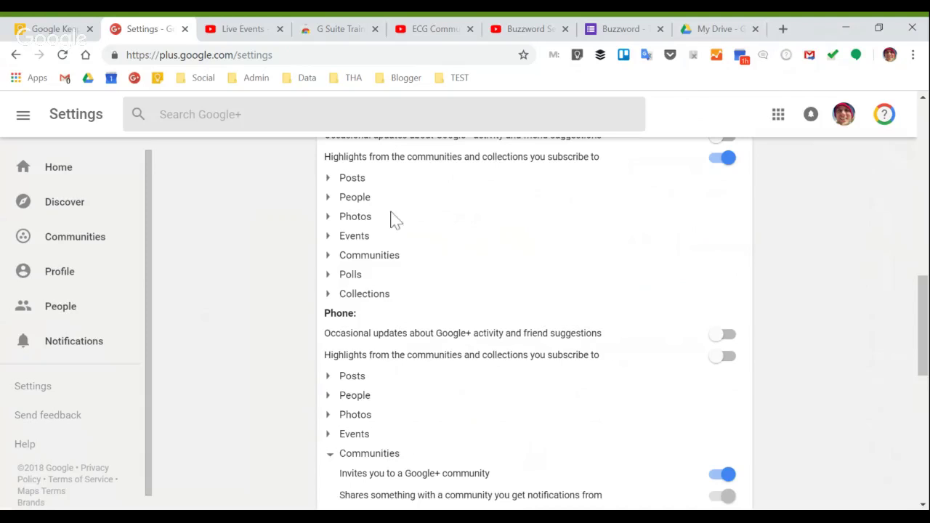
pyautogui.click(328, 179)
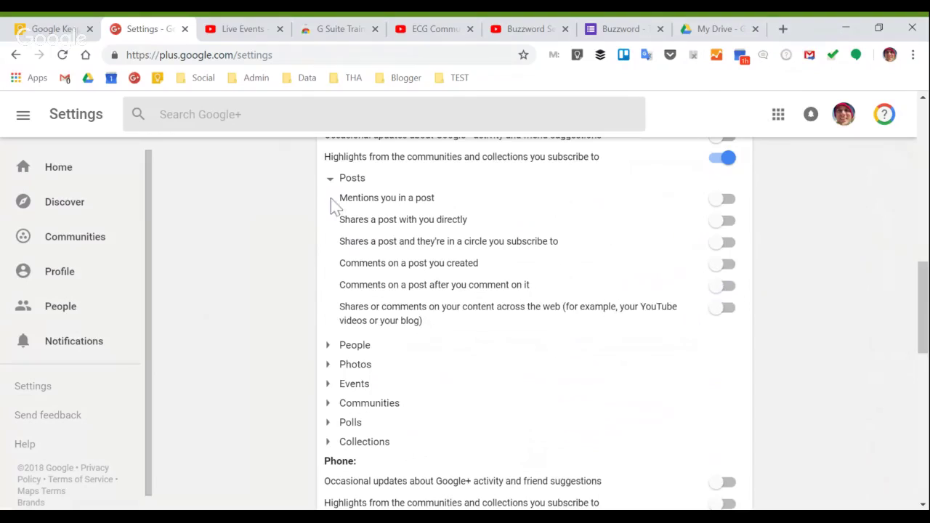
pyautogui.click(329, 179)
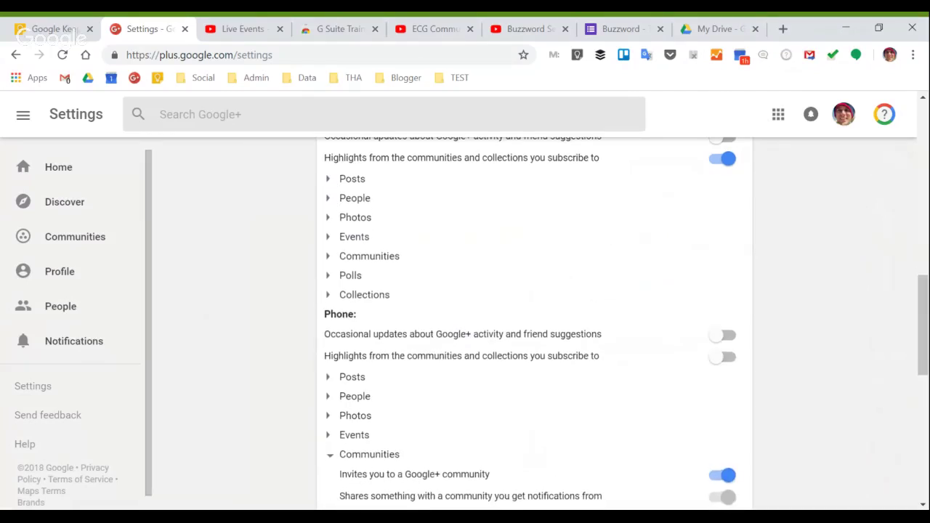
pyautogui.scroll(3, 524, 499)
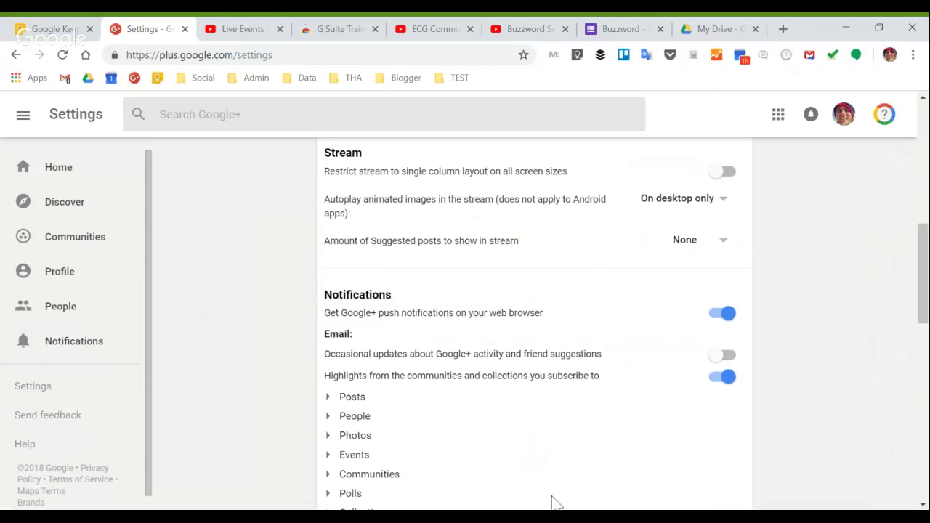
pyautogui.scroll(3, 560, 472)
pyautogui.scroll(-3, 575, 434)
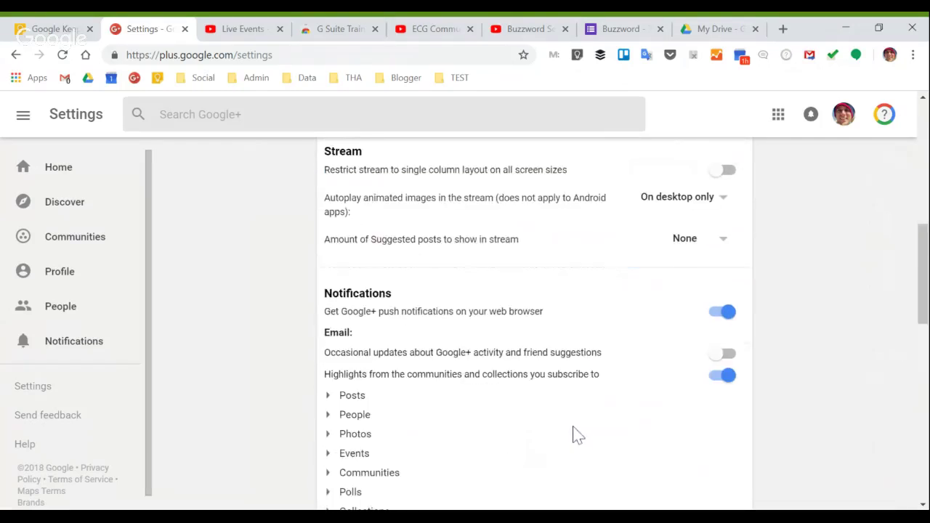
# Review the Stream and Notifications settings and highlight the option for the amount of suggested posts to show in the stream
pyautogui.scroll(-2, 574, 435)
pyautogui.scroll(2, 575, 436)
pyautogui.moveTo(324, 240); pyautogui.dragTo(519, 240)
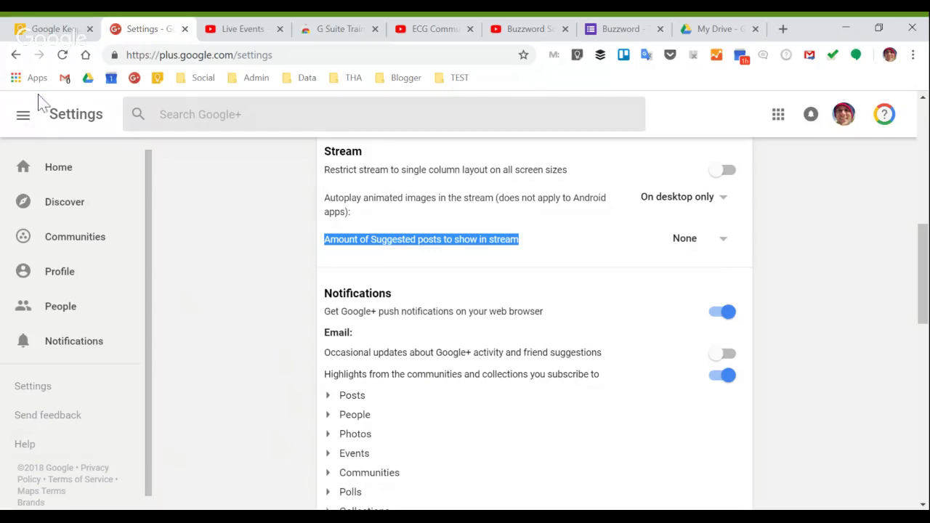
# Leave the Google+ settings, go to the Communities overview and open the Demo/Test Community
pyautogui.click(16, 55)
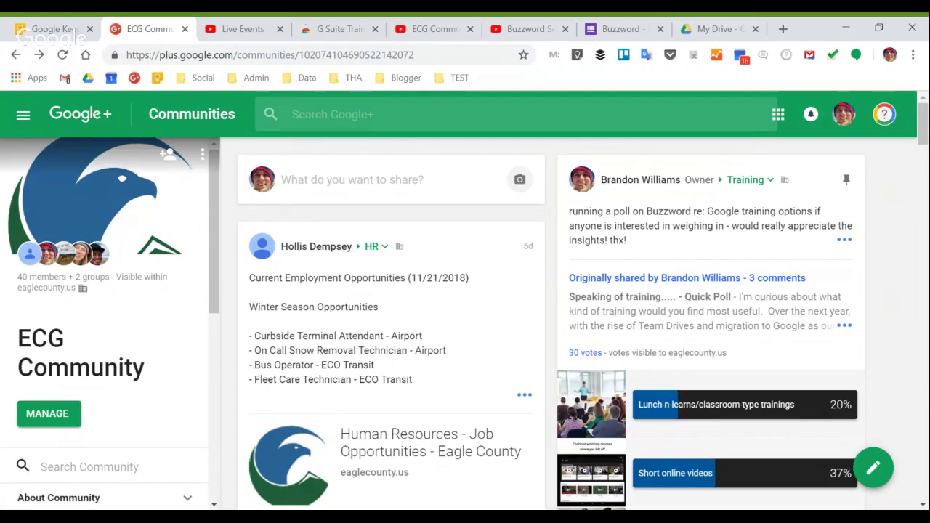
pyautogui.click(218, 120)
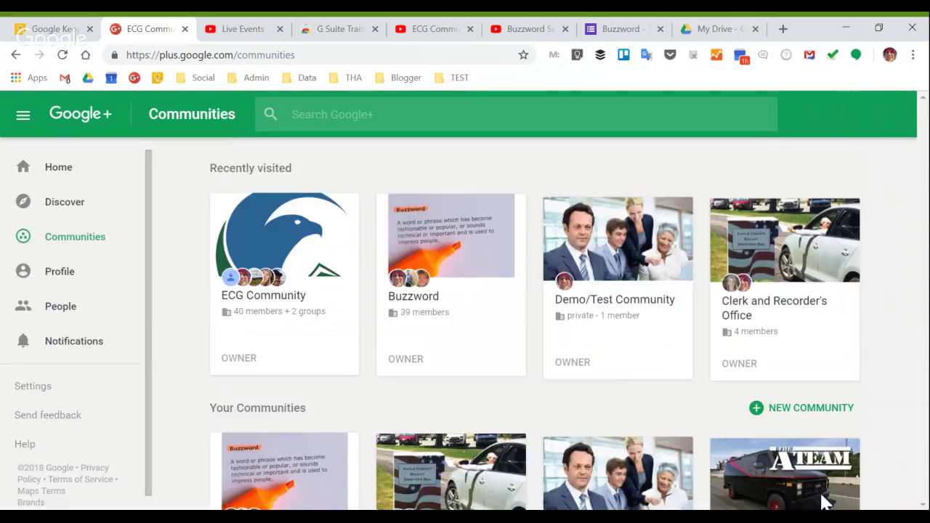
pyautogui.click(618, 291)
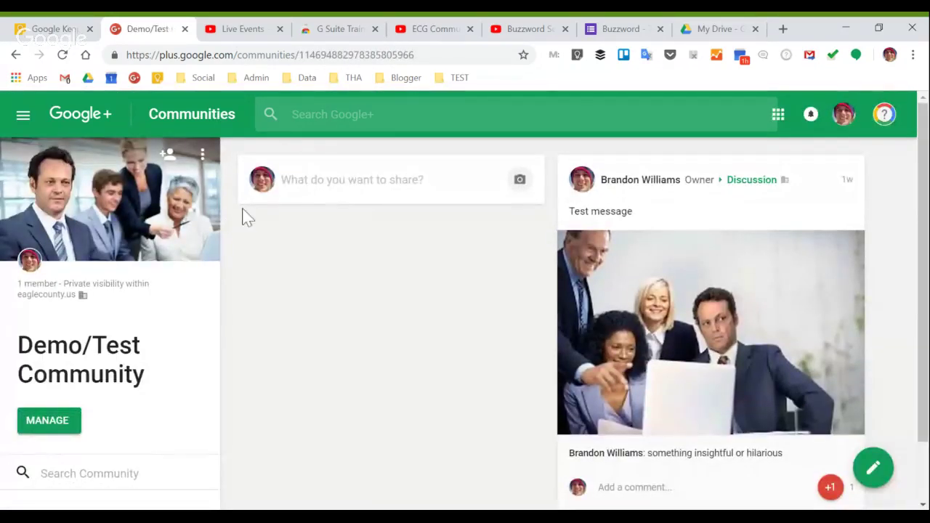
# Share a photo post without text in the Demo/Test Community, using the first three existing photos offered for selection
pyautogui.click(520, 183)
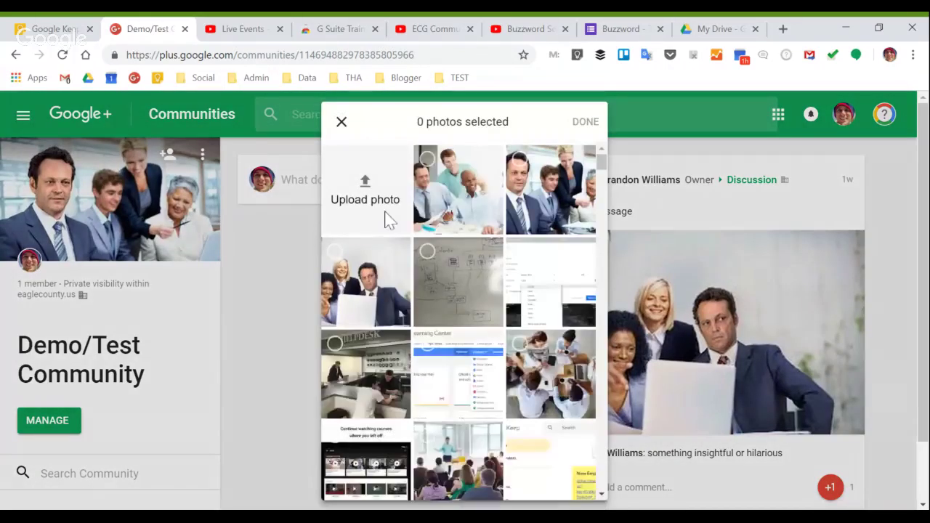
pyautogui.click(436, 167)
pyautogui.click(520, 169)
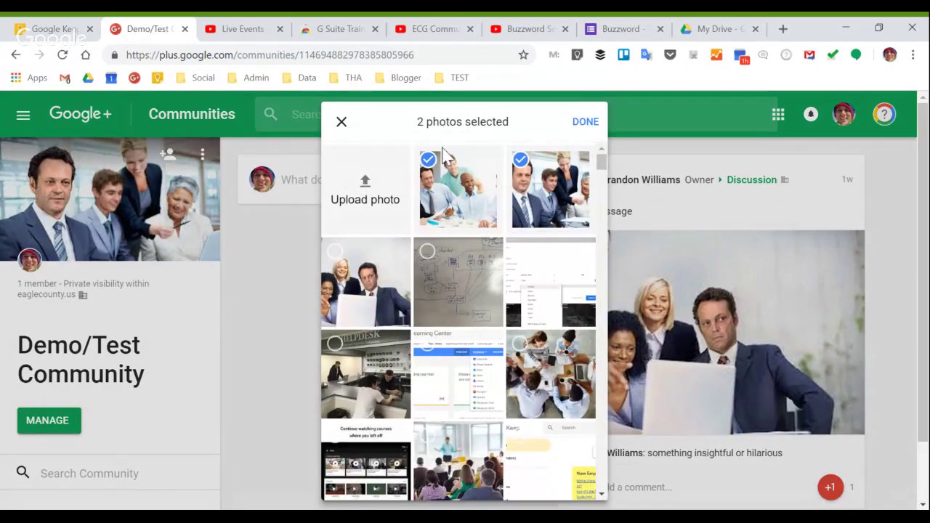
pyautogui.click(340, 254)
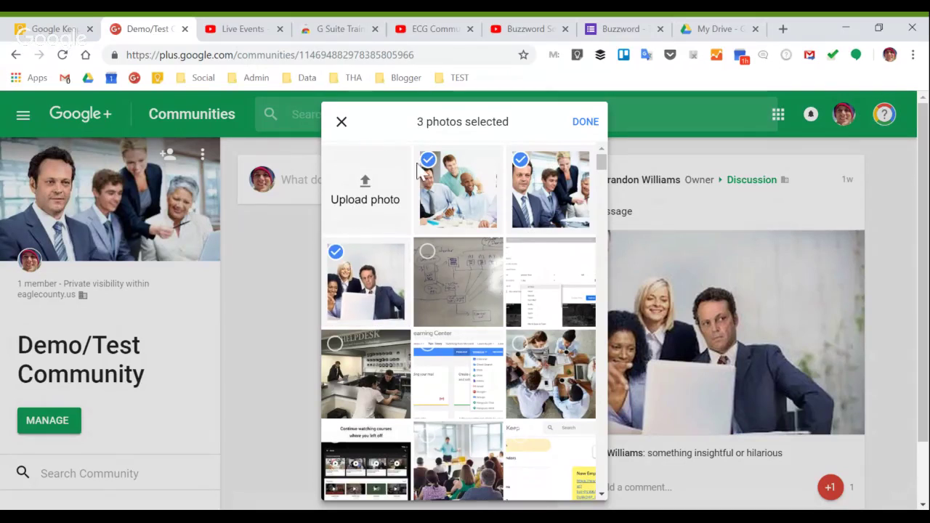
pyautogui.click(585, 122)
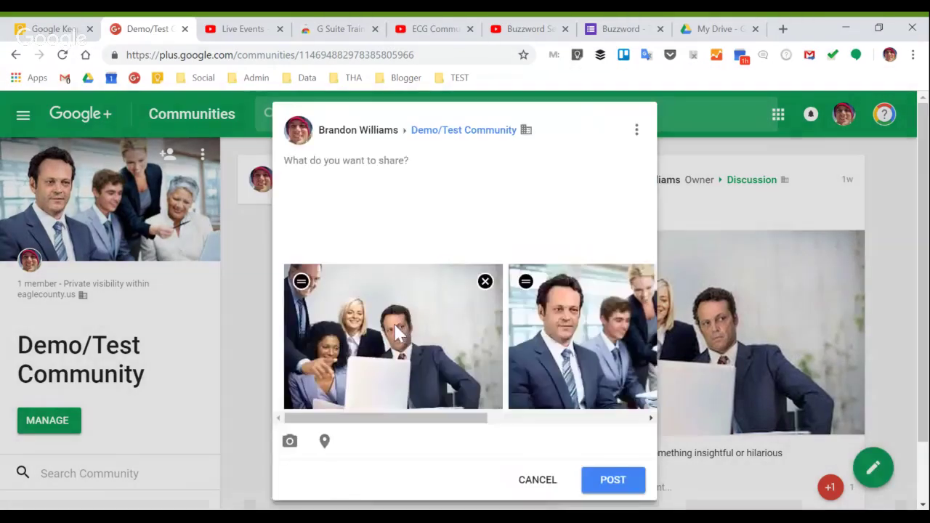
pyautogui.click(596, 484)
pyautogui.click(613, 486)
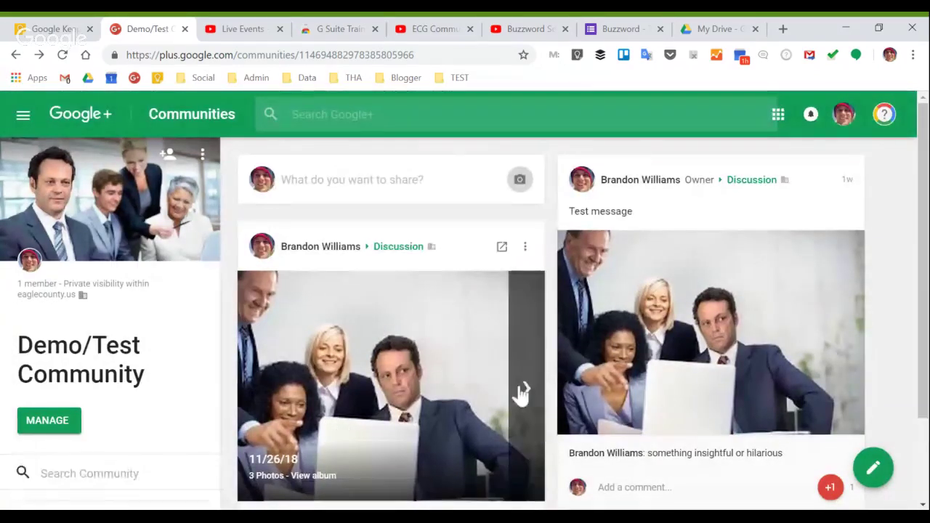
# Browse through the photos of the new album post up to the last one, and switch to the YouTube Live Events page
pyautogui.click(521, 393)
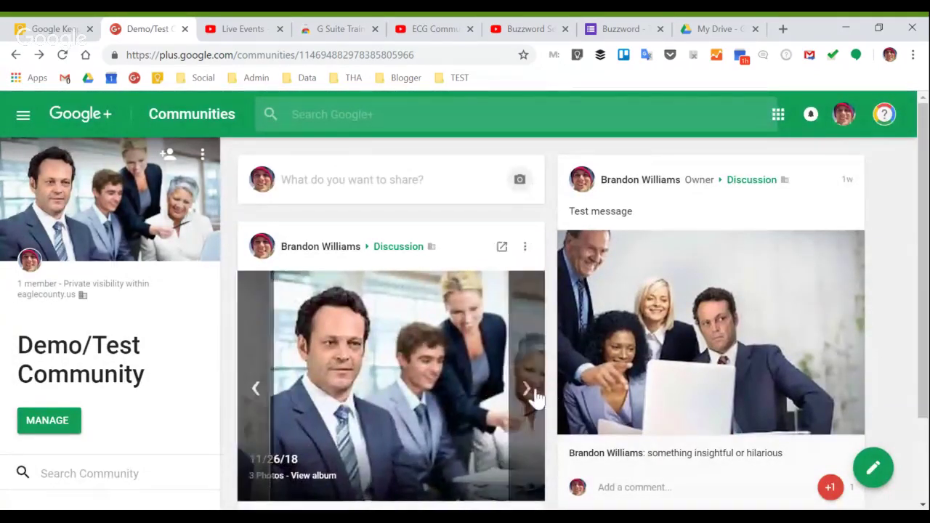
pyautogui.click(527, 390)
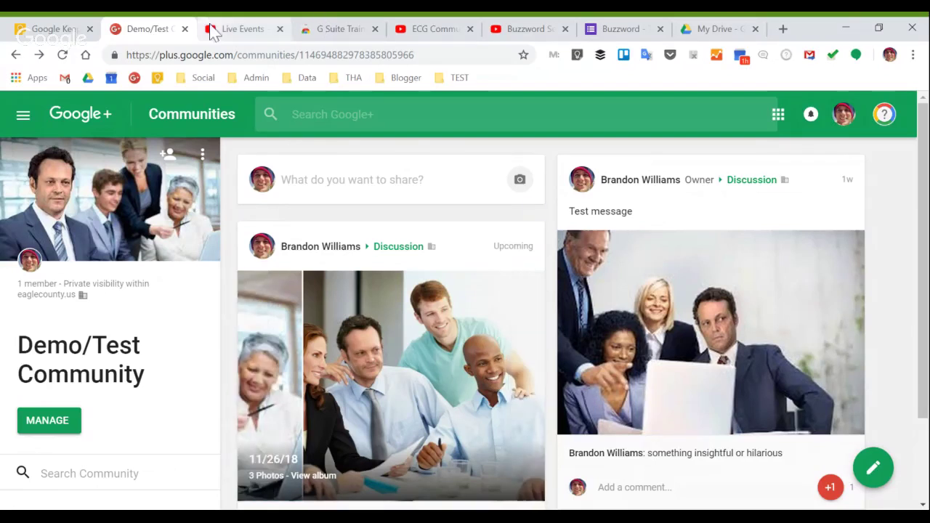
pyautogui.click(232, 29)
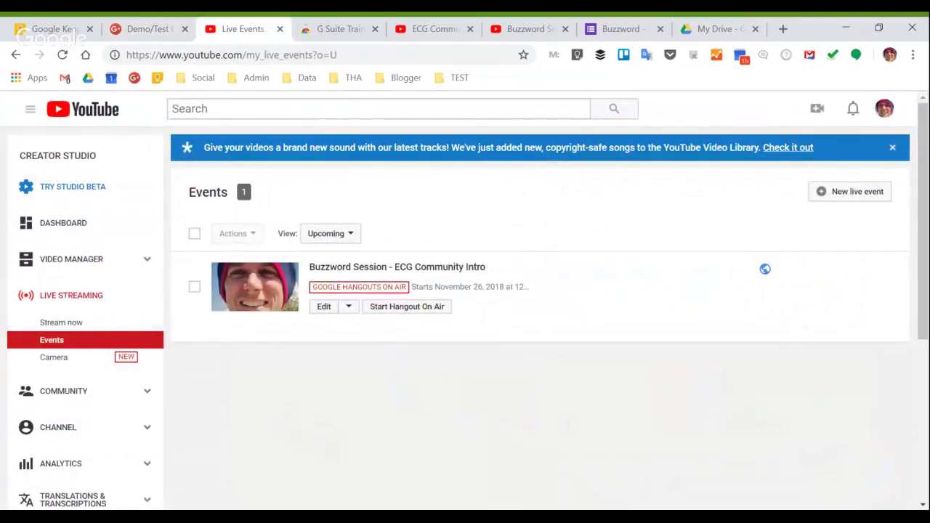